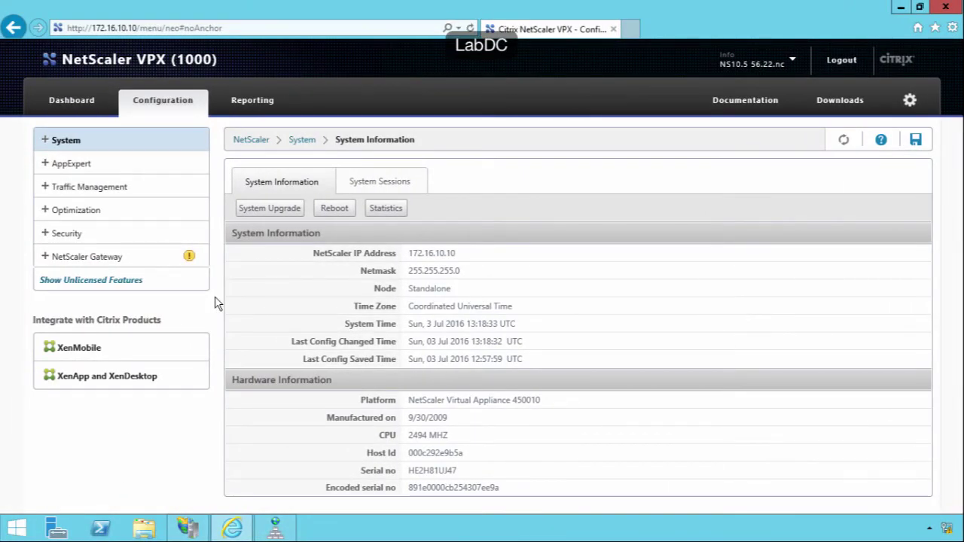
Check the appliance licences, then open the empty Load Balancing Servers list under Traffic Management.
click(50, 140)
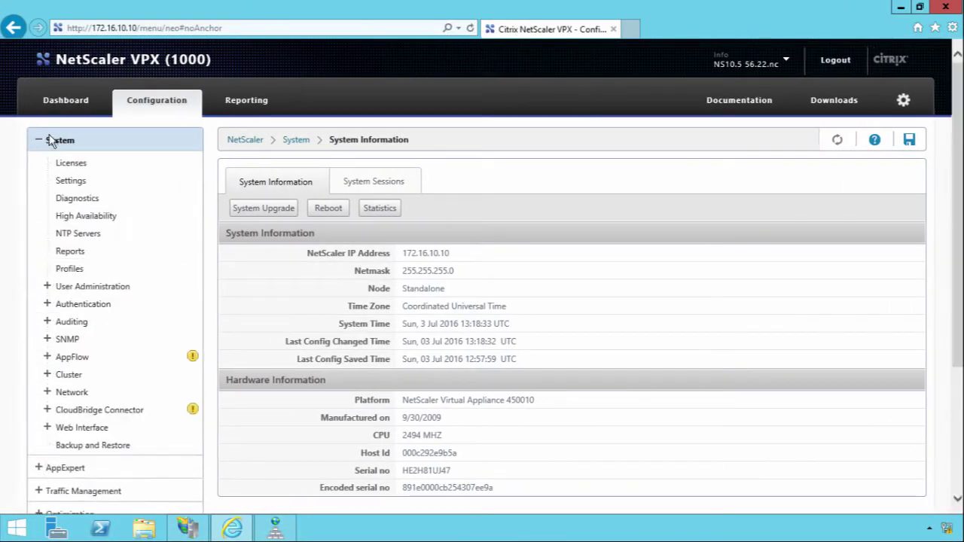
click(80, 162)
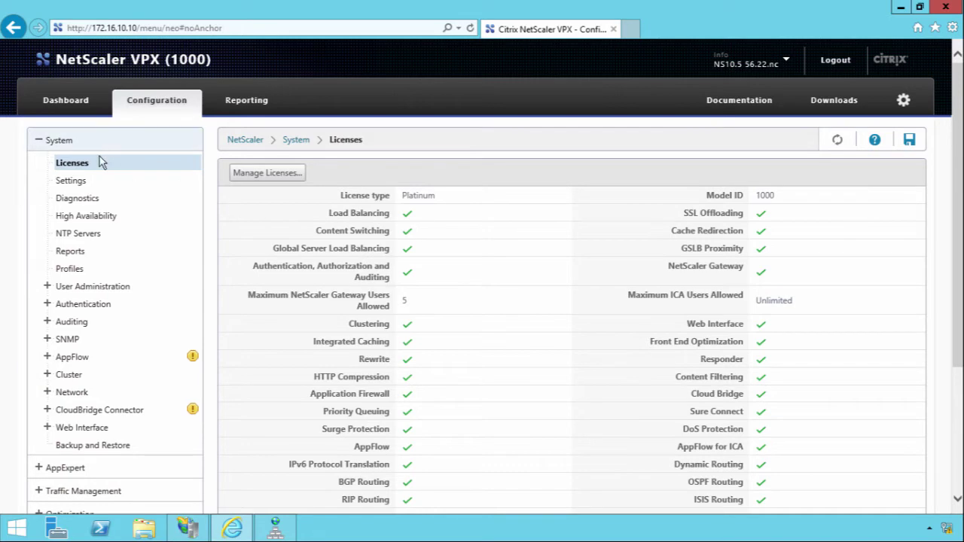
click(33, 139)
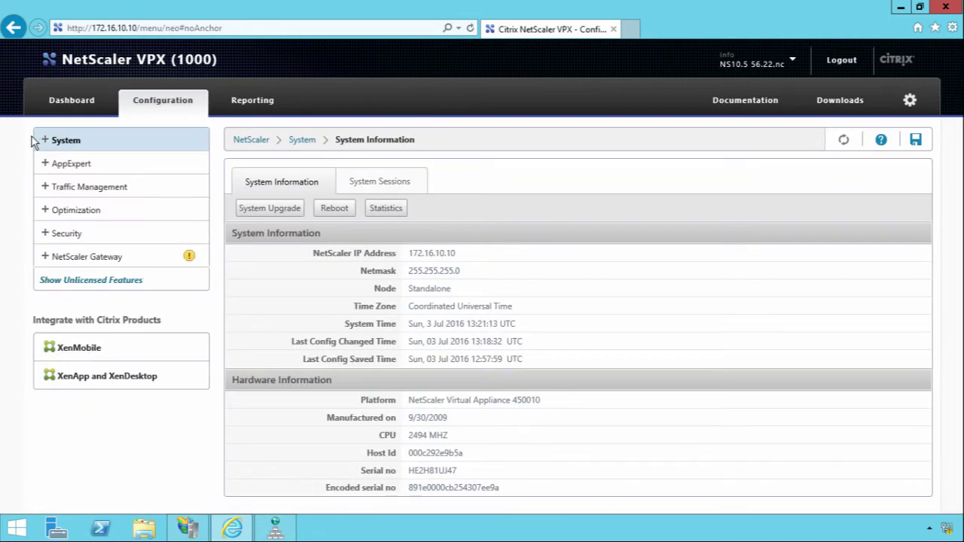
click(46, 186)
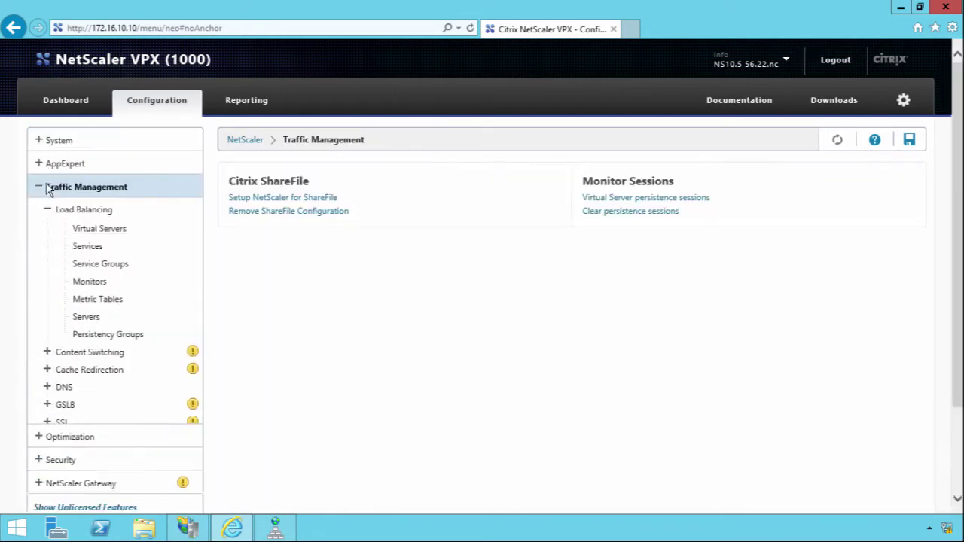
click(89, 318)
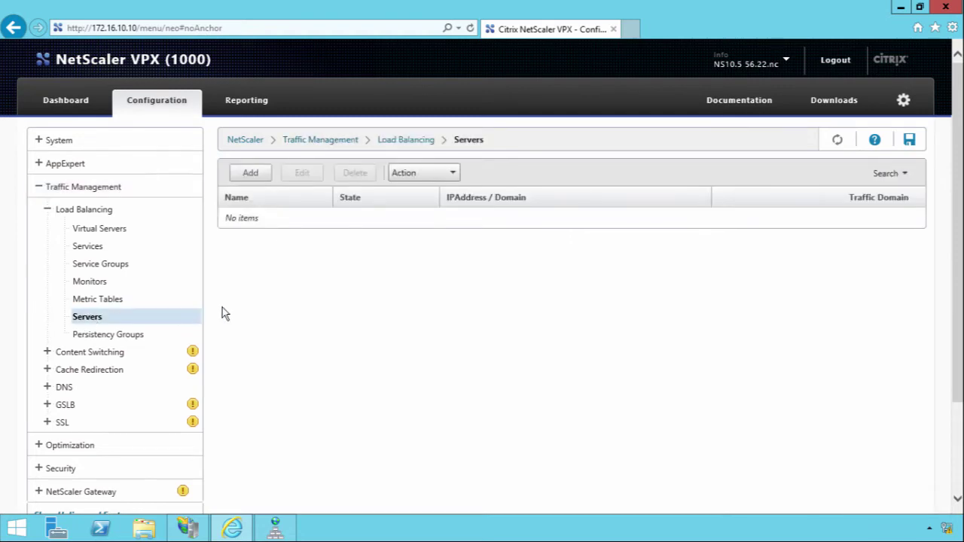
Create load-balancing server fs1 at IP 172.16.10.3.
click(261, 174)
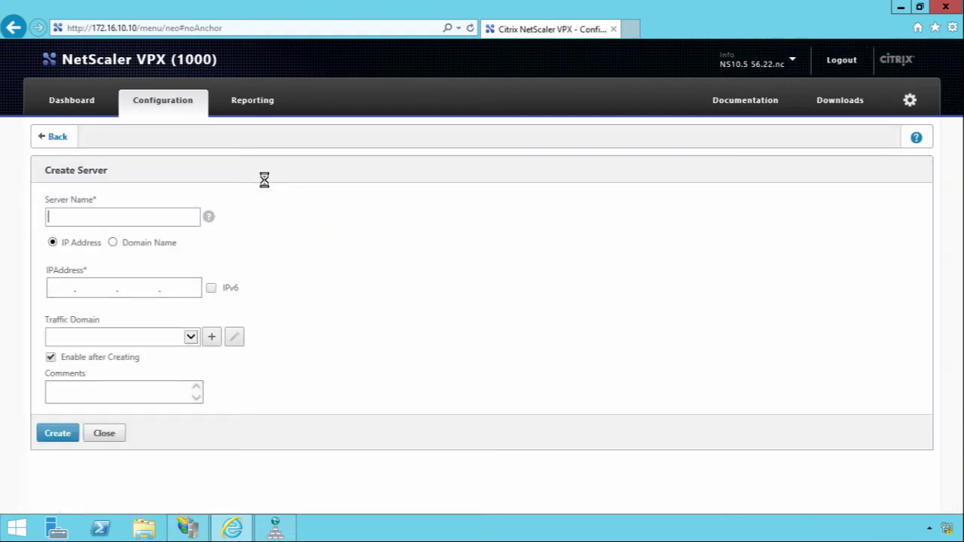
text(fs1)
click(64, 283)
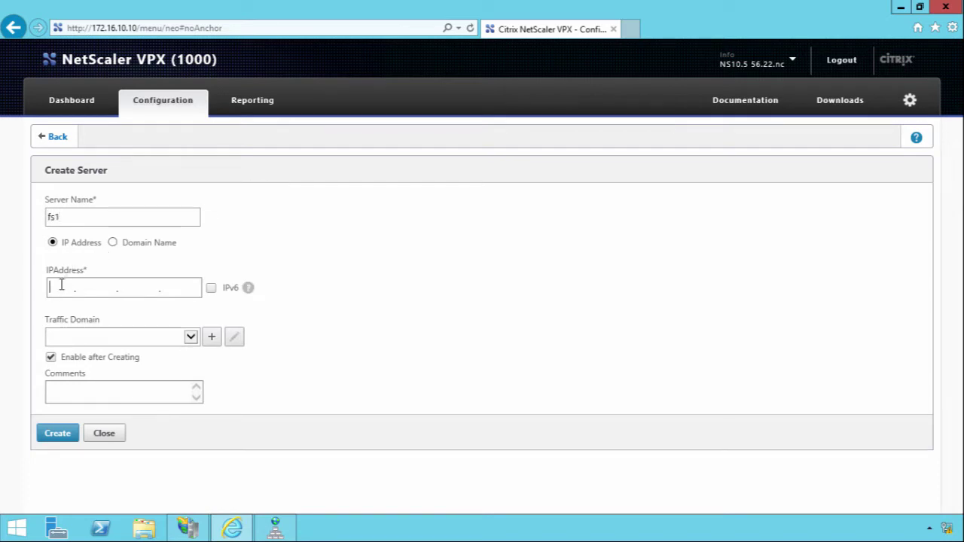
text(172.16.10.3)
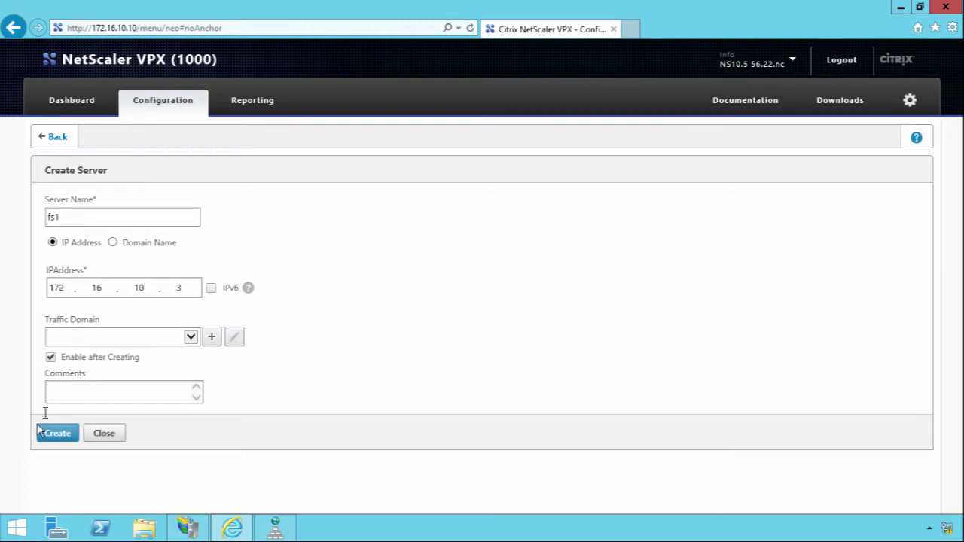
click(63, 431)
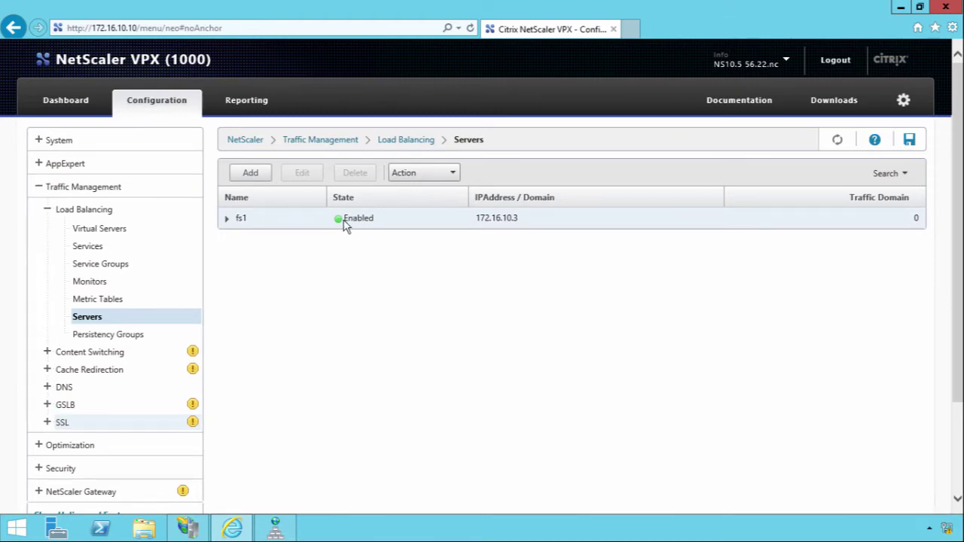
Create load-balancing server fs2 at IP 172.16.10.4.
click(259, 175)
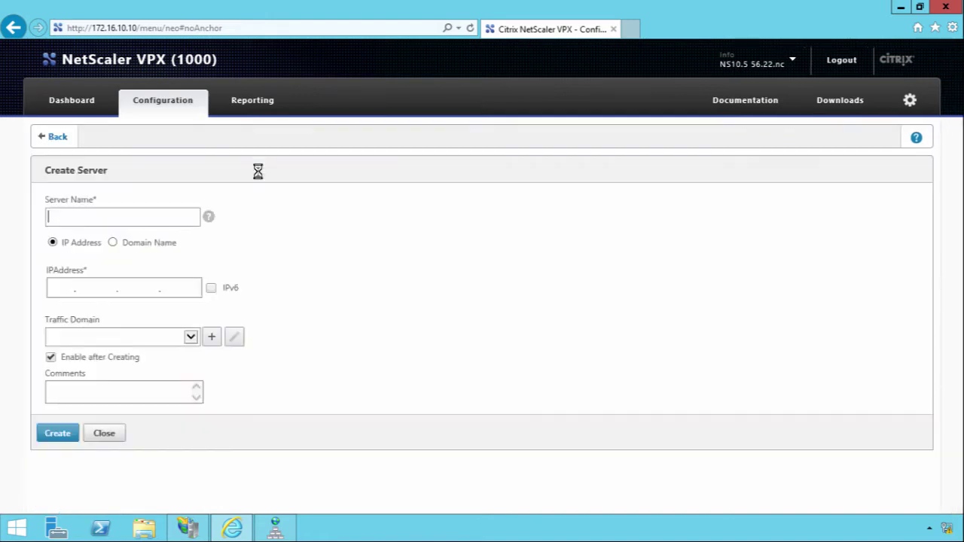
text(fs2)
key(Tab)
text(172.16.10.)
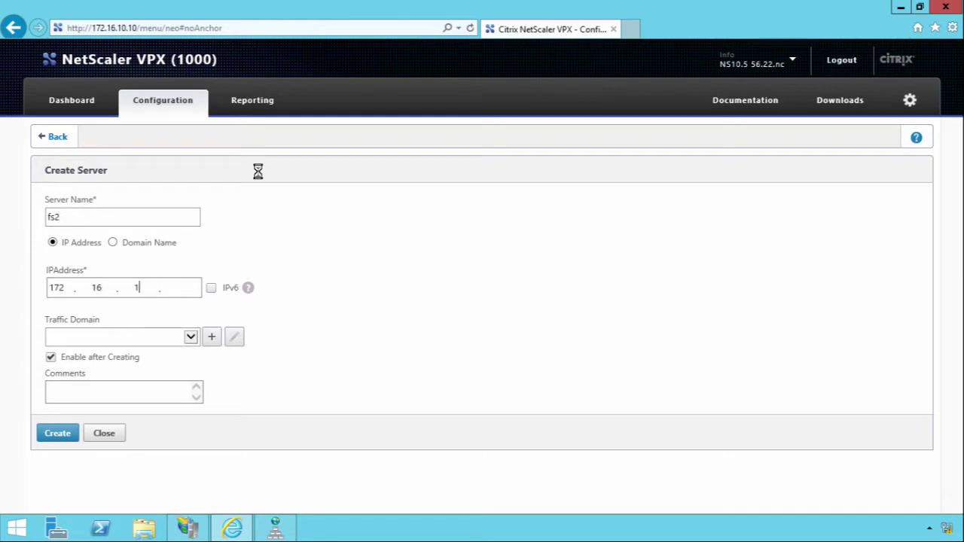
text(4)
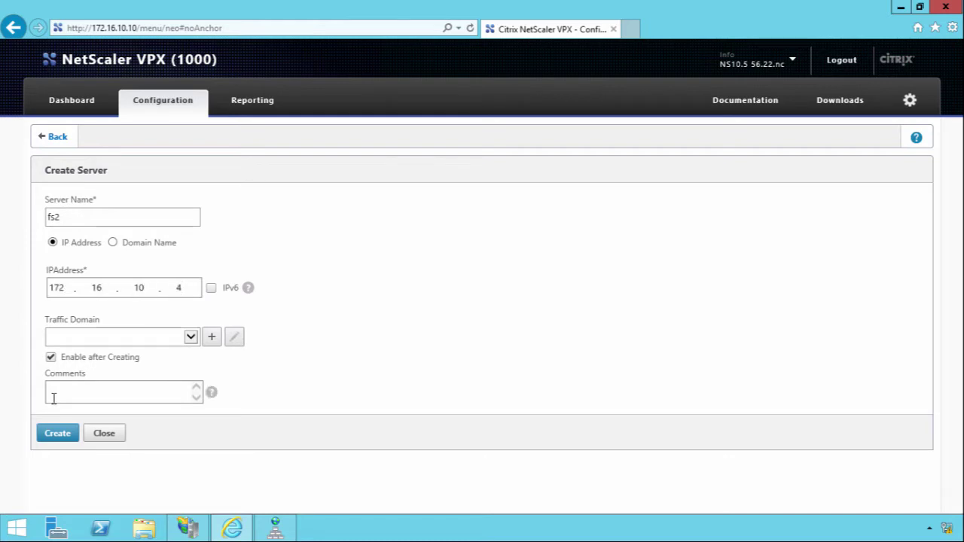
click(53, 434)
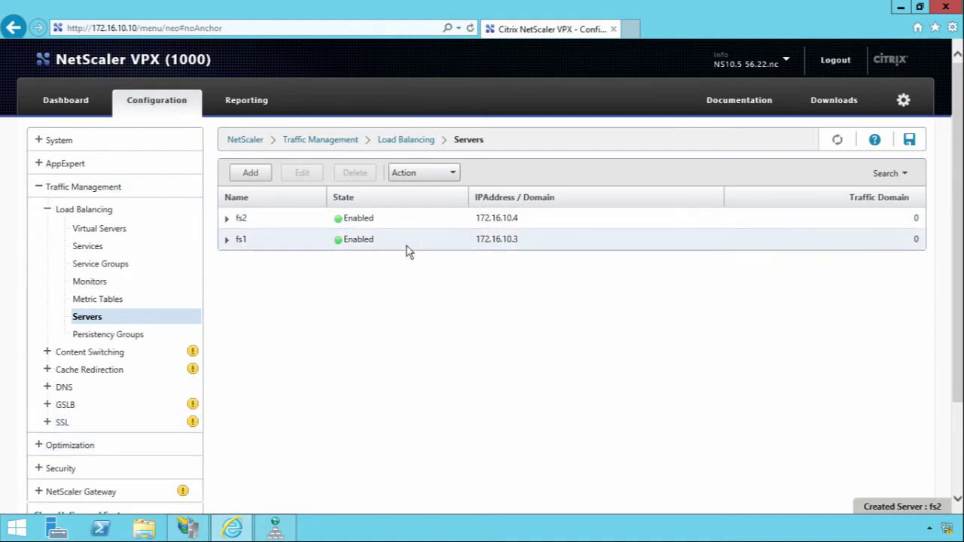
Create service fs1_https on existing server fs1 using SSL_BRIDGE on port 443.
click(99, 247)
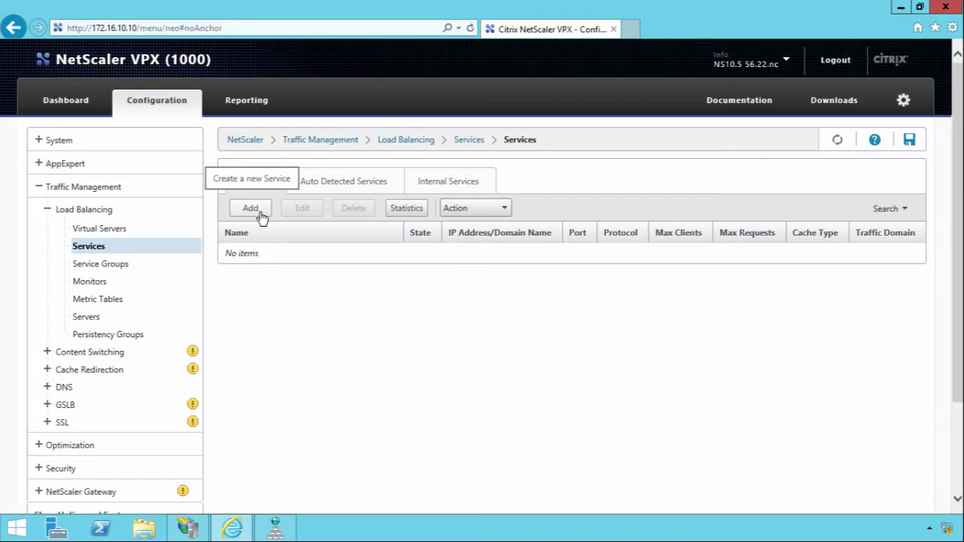
click(256, 211)
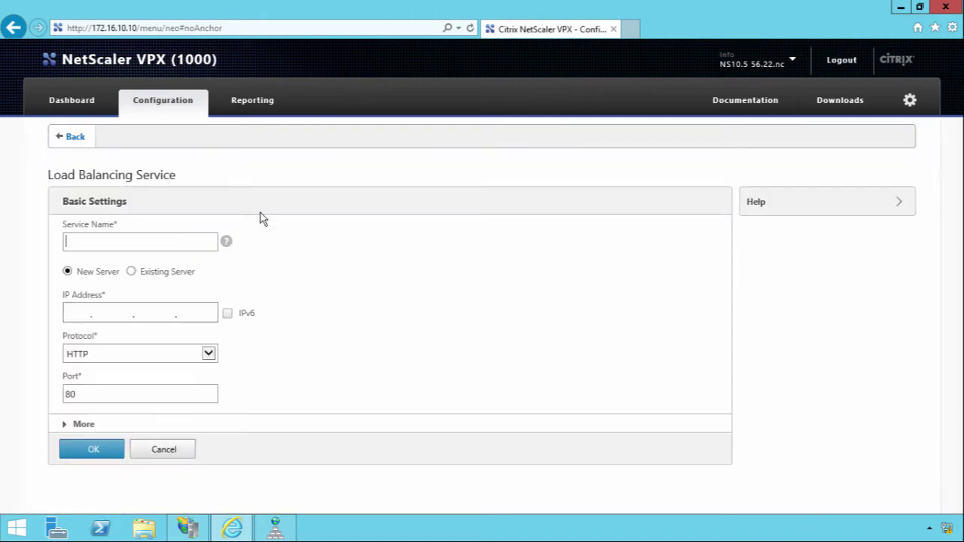
text(fs1_https)
click(133, 271)
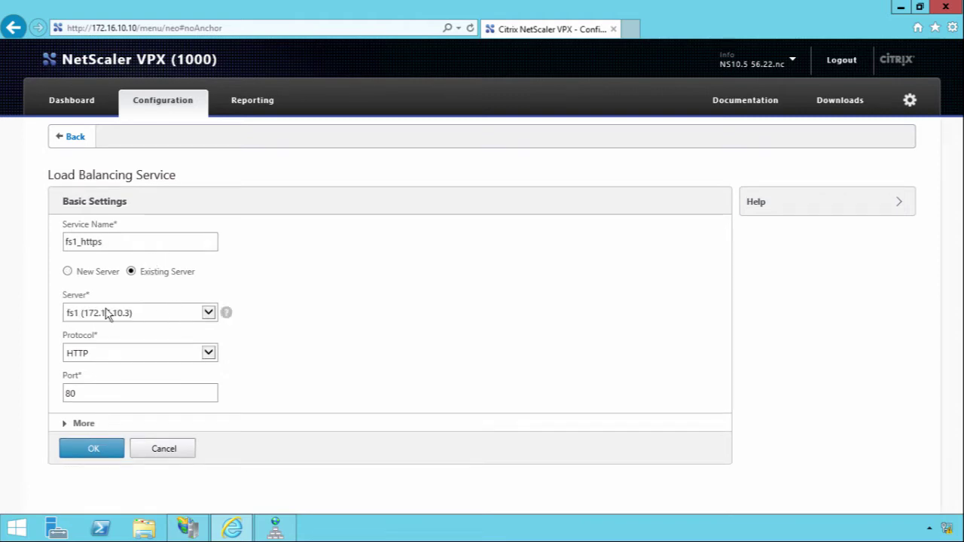
click(209, 354)
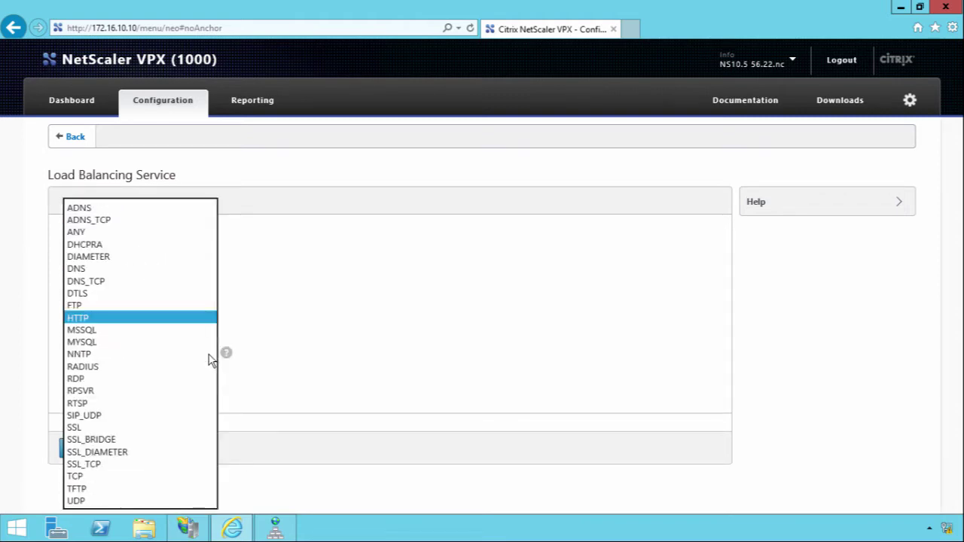
click(132, 440)
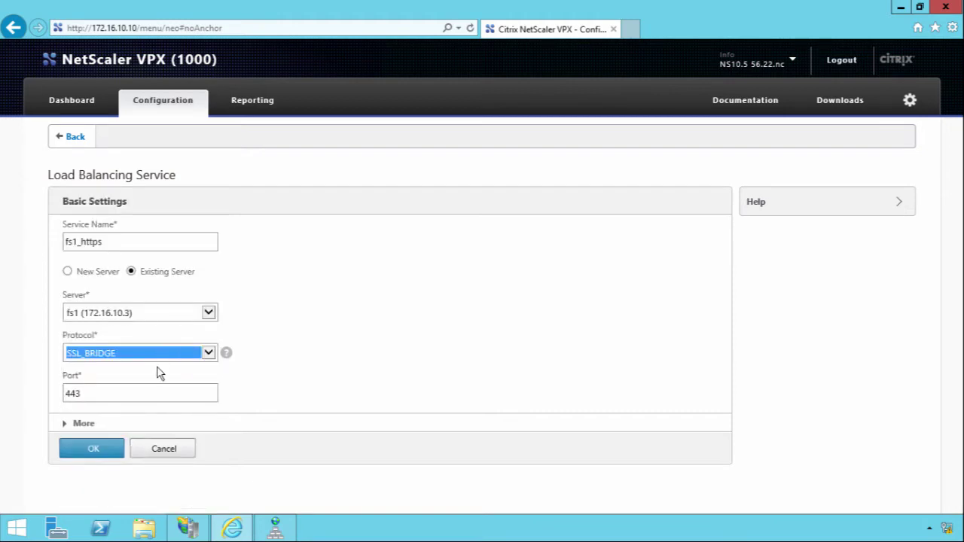
click(209, 356)
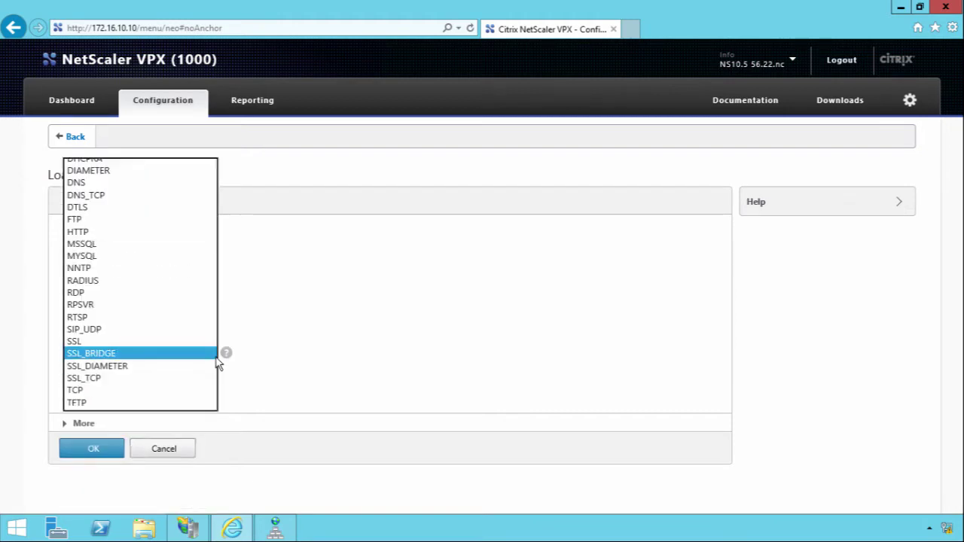
click(160, 357)
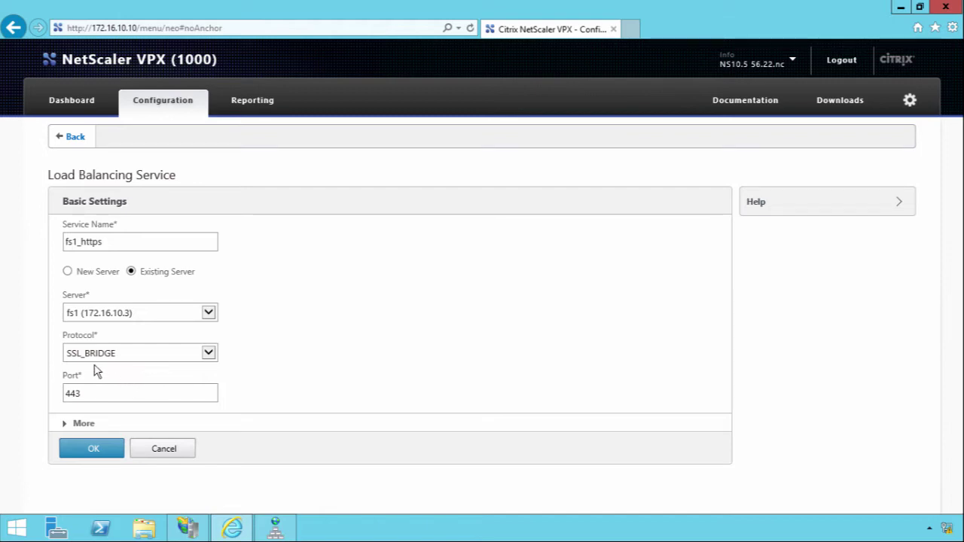
click(93, 448)
scroll(367, 416, down, 1)
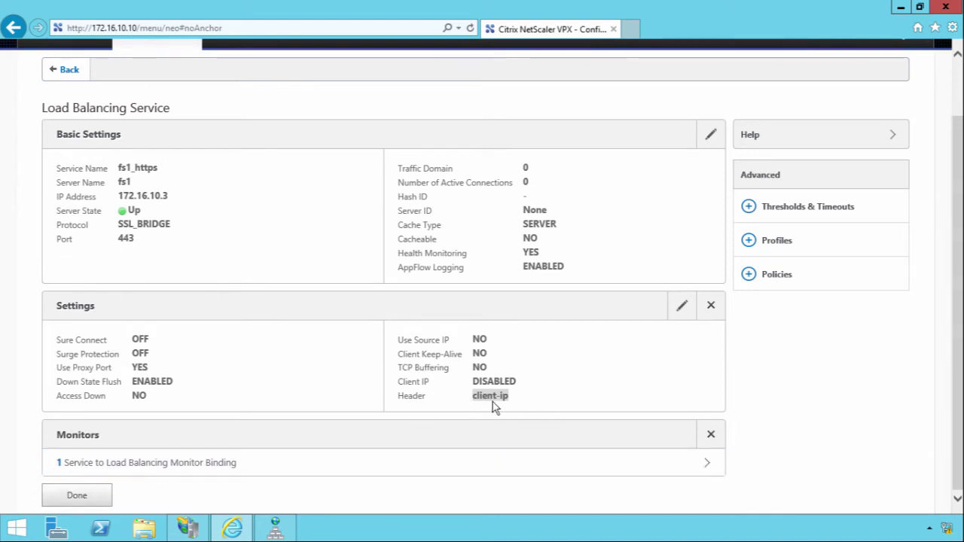
Create service fs2_https on existing server fs2 using SSL_BRIDGE, returning to the services list.
click(77, 495)
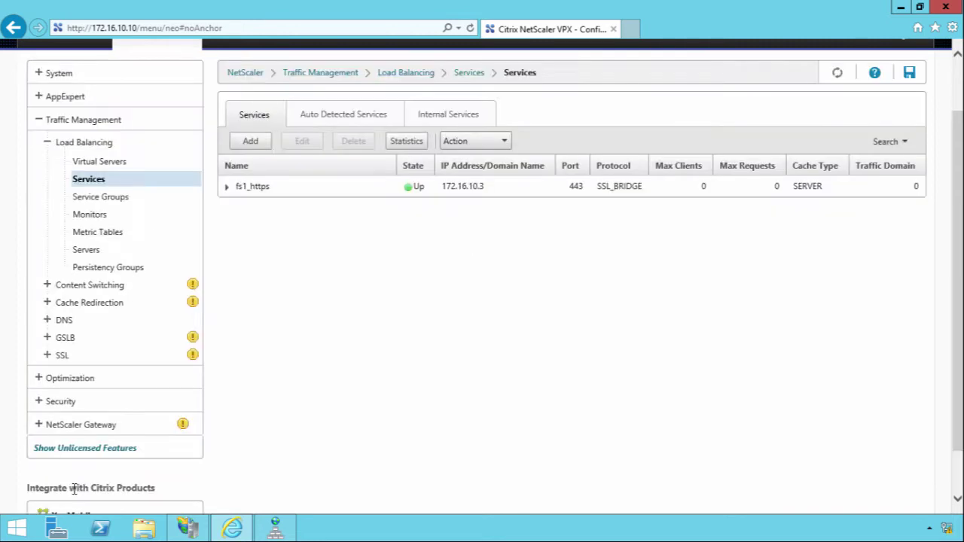
click(250, 141)
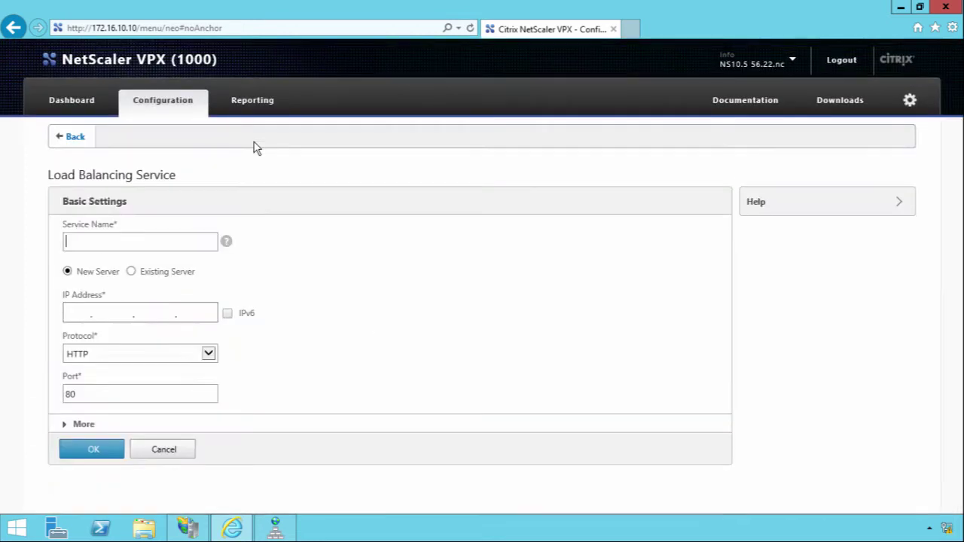
text(fs2_https)
click(131, 271)
click(208, 313)
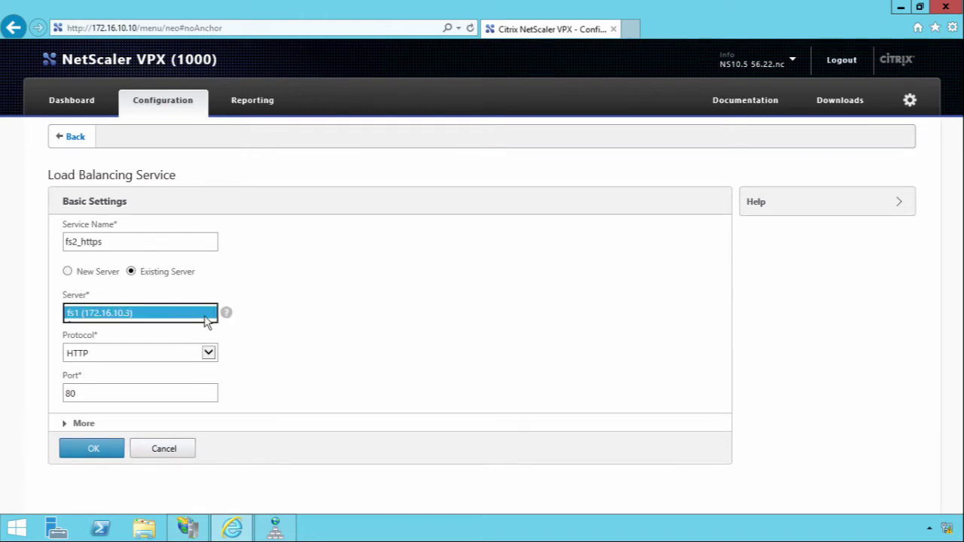
click(157, 326)
click(208, 354)
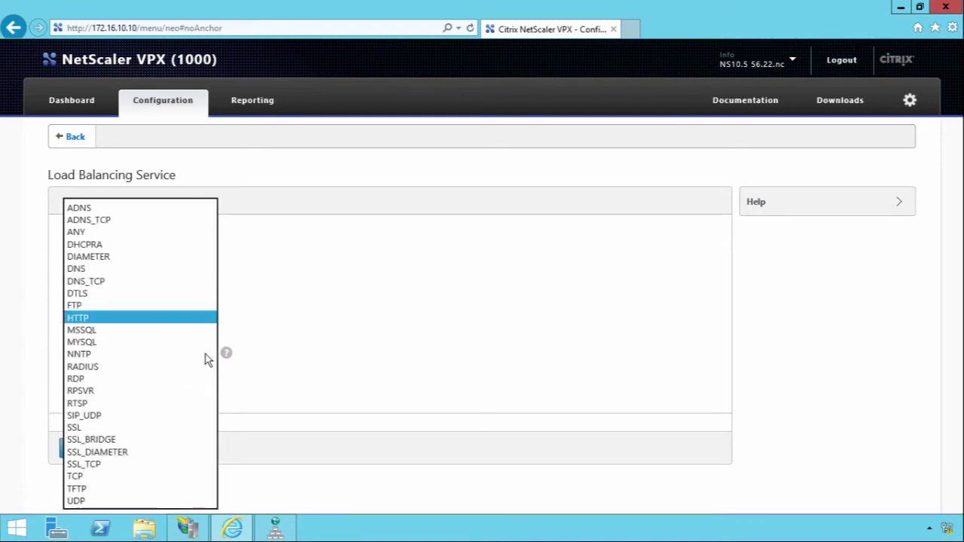
click(96, 438)
click(93, 450)
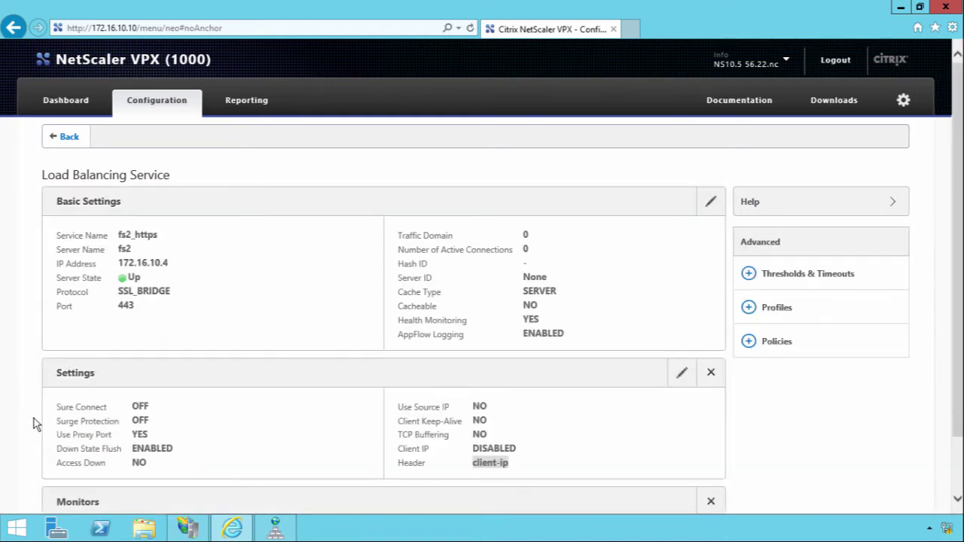
scroll(34, 421, down, 2)
click(64, 501)
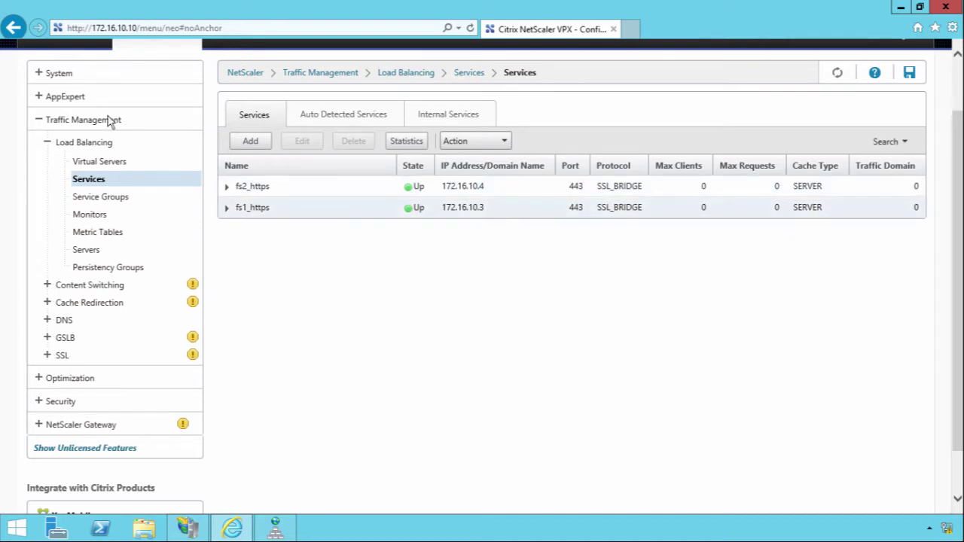
Create virtual server fs_vserver with protocol SSL_BRIDGE at 172.16.10.15, port 443.
click(123, 169)
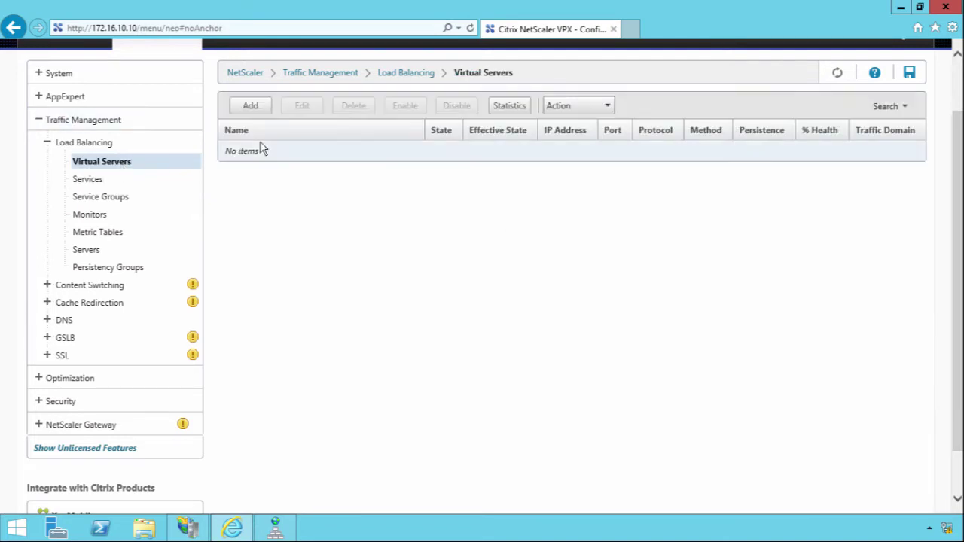
click(247, 108)
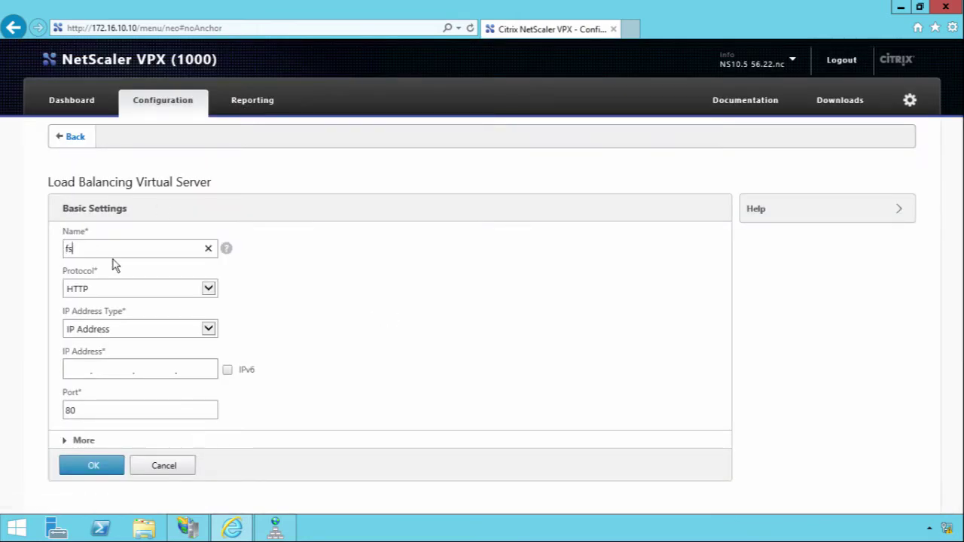
text(_vserver)
click(197, 293)
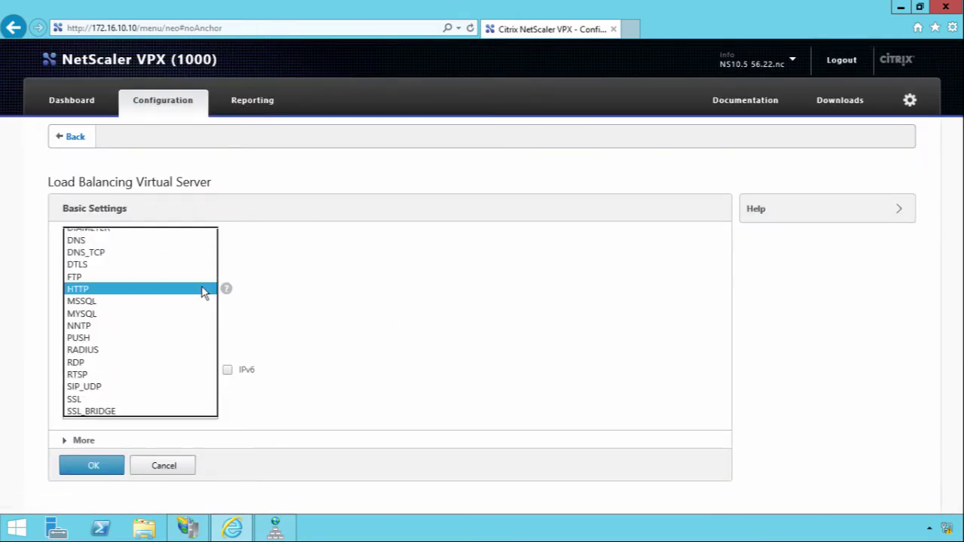
click(133, 411)
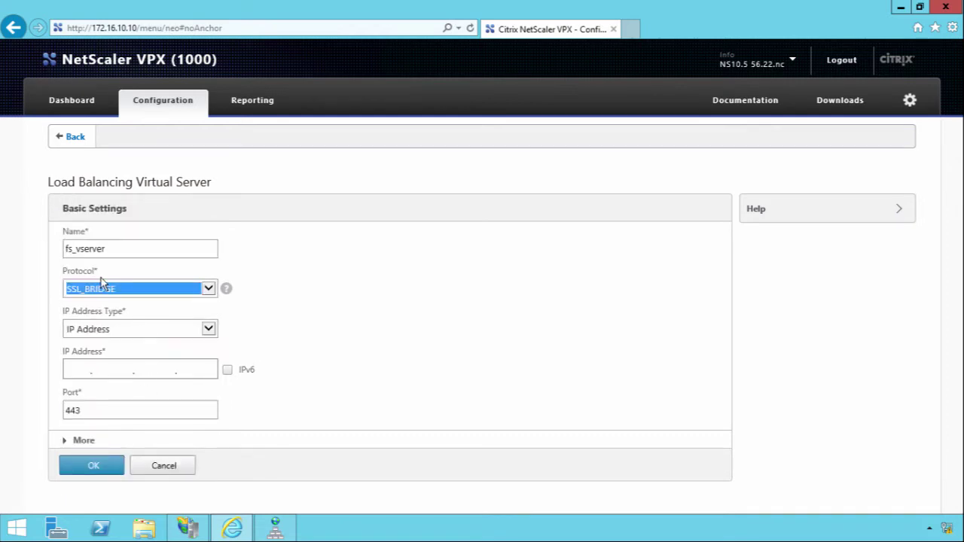
click(117, 293)
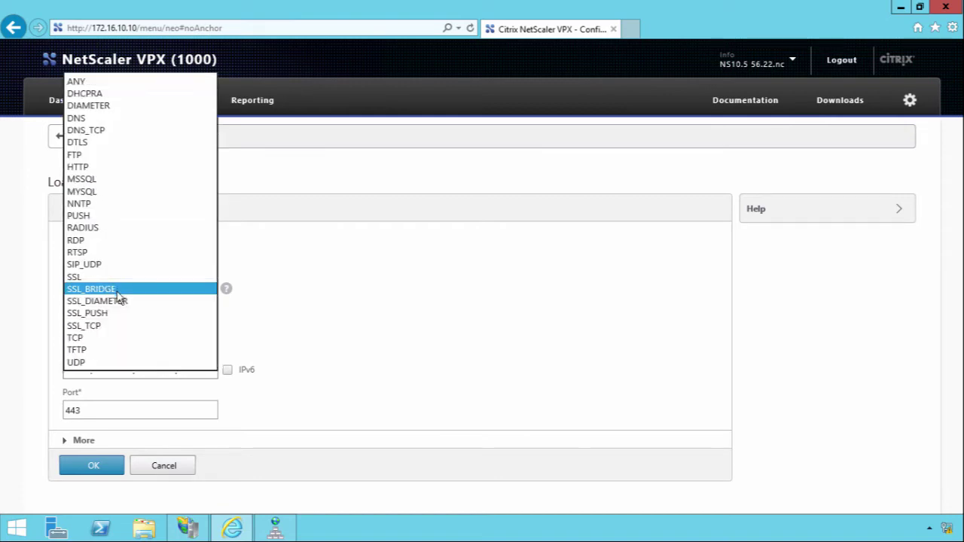
click(100, 278)
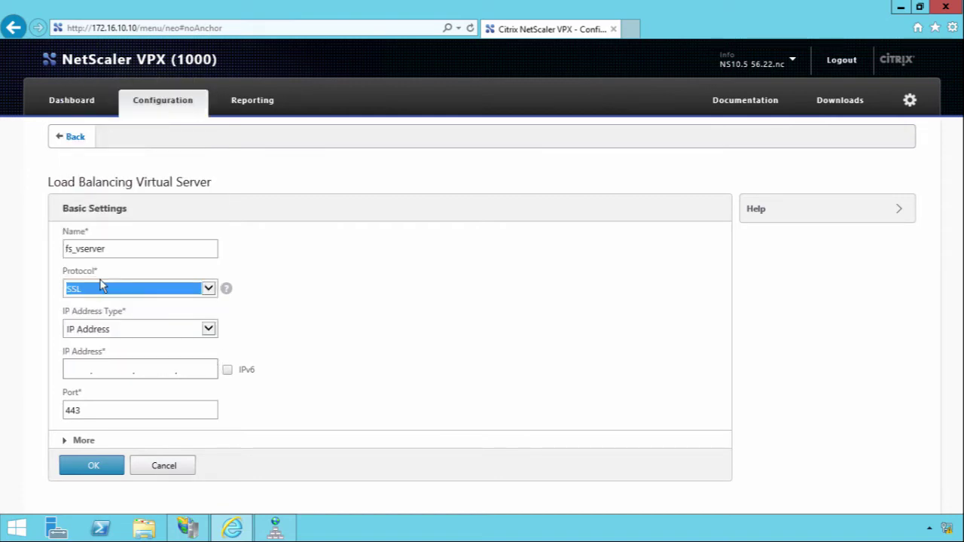
click(99, 292)
click(96, 304)
click(66, 371)
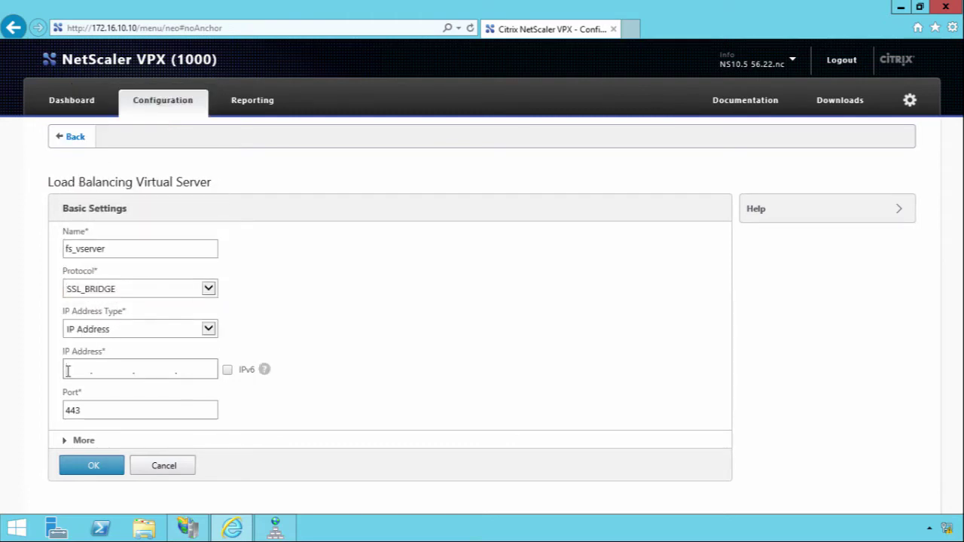
text(172.16.10.15)
click(92, 473)
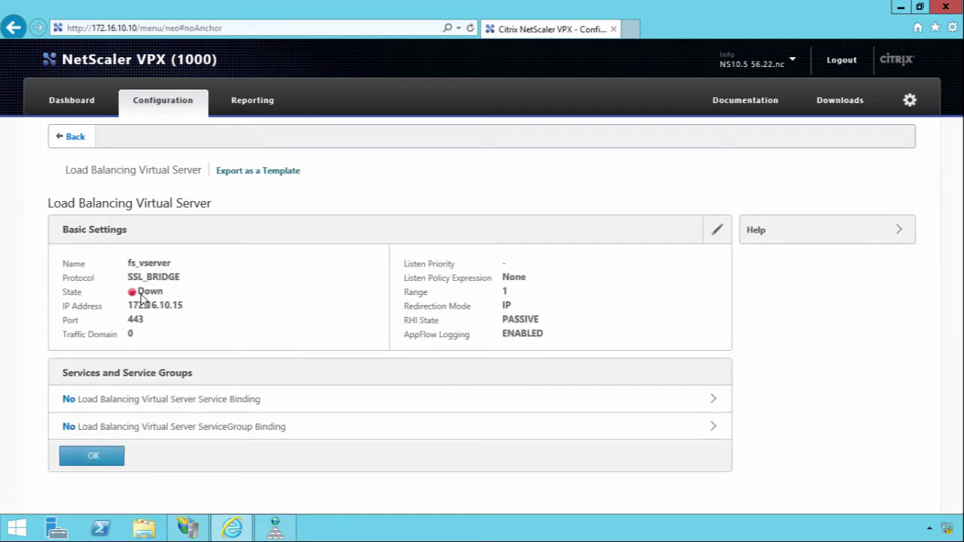
Bind services fs1_https and fs2_https to fs_vserver and return to the Virtual Servers list.
click(189, 407)
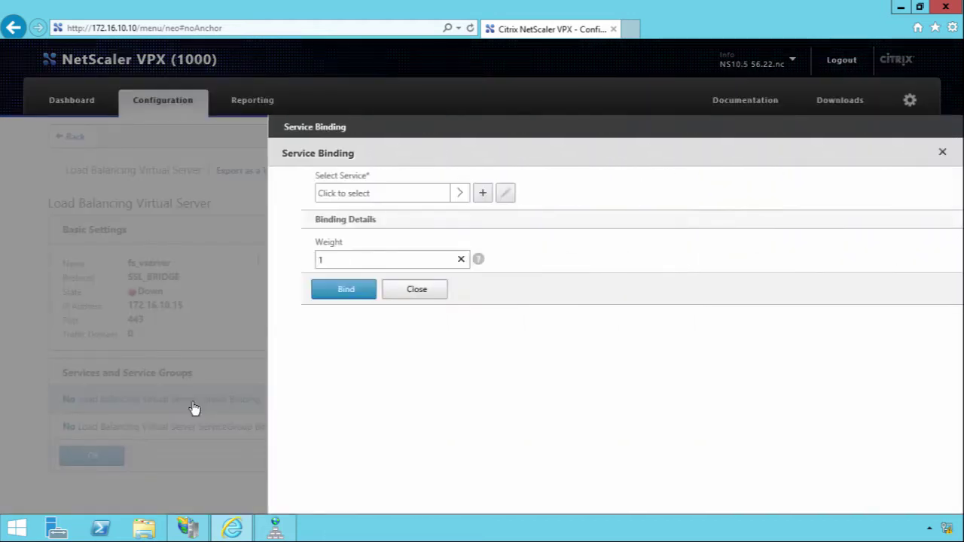
click(351, 195)
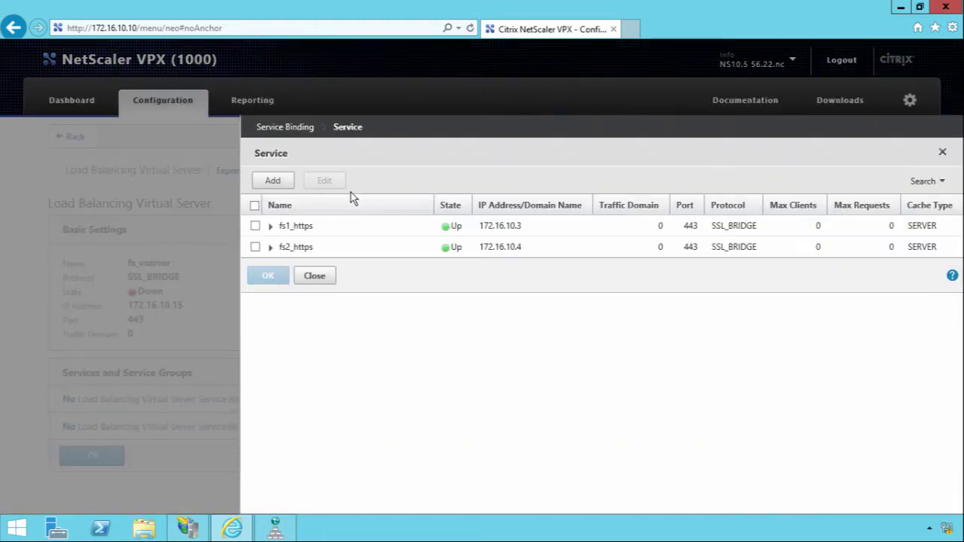
click(256, 226)
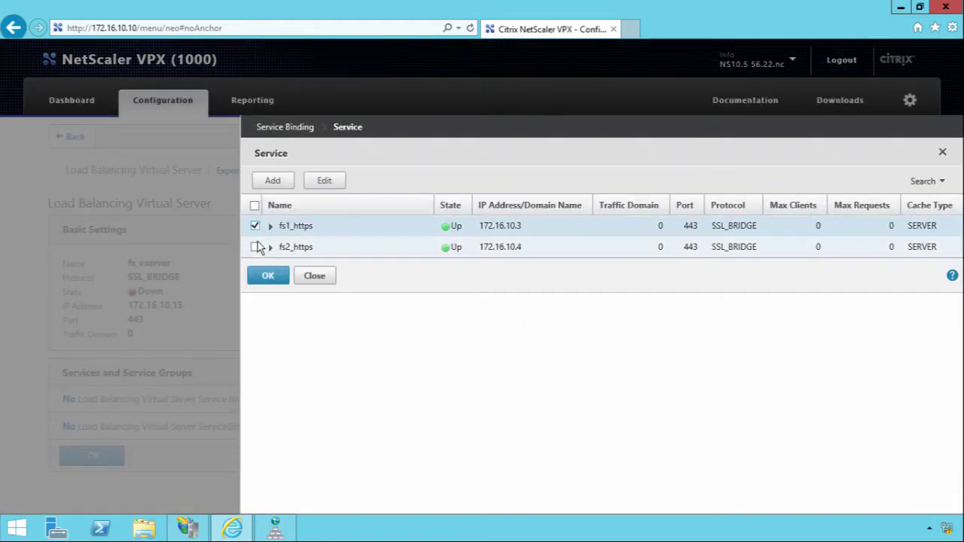
click(255, 247)
click(260, 276)
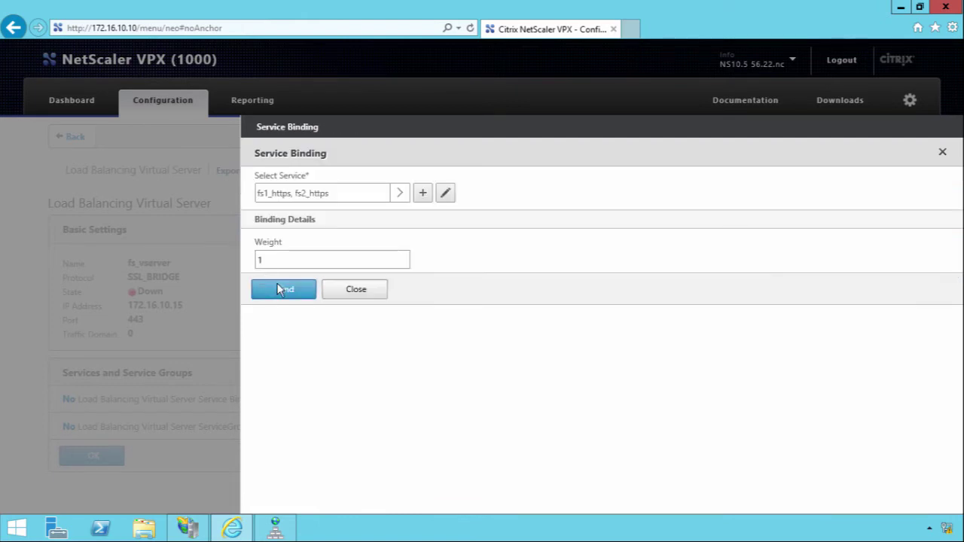
click(277, 284)
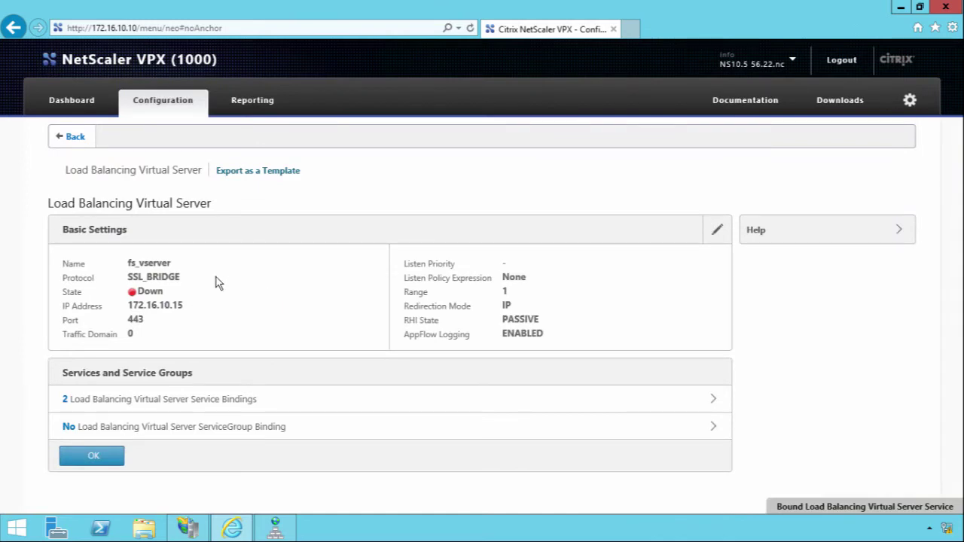
click(94, 458)
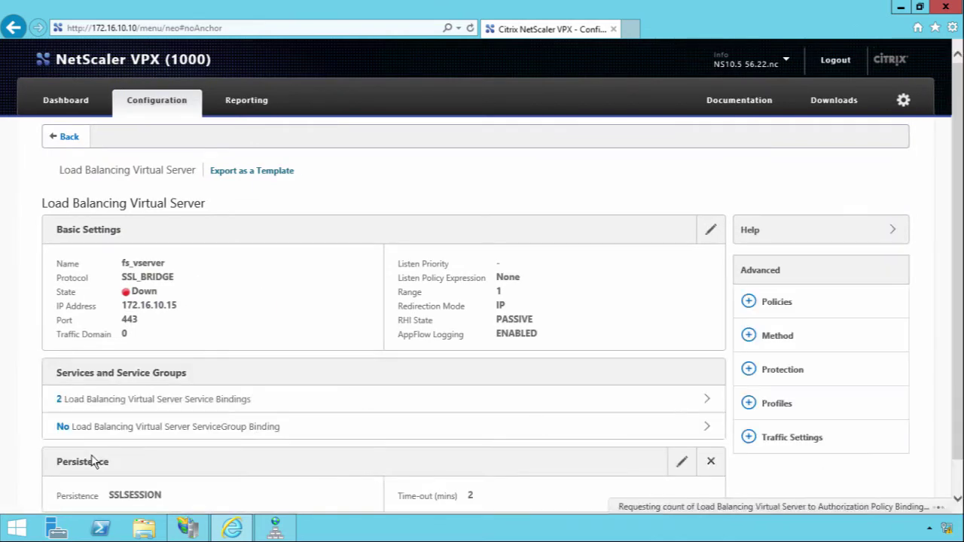
scroll(66, 433, down, 1)
click(77, 495)
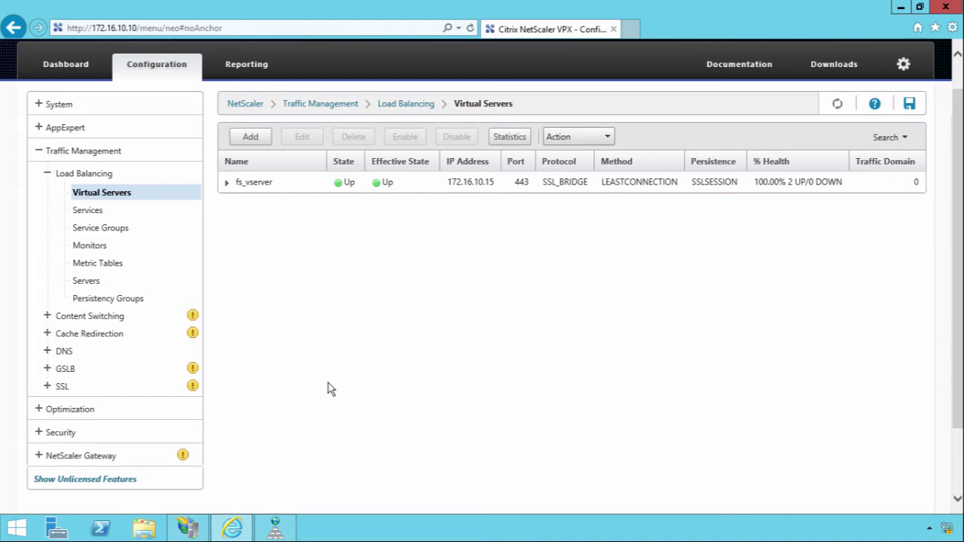
click(468, 189)
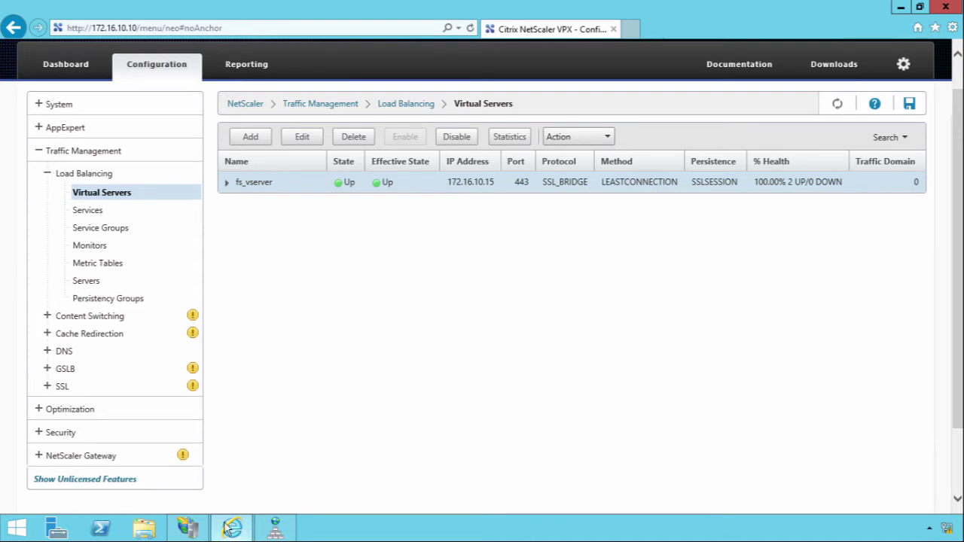
Add host record sso at 172.16.10.15 with a PTR record to kilgourwealth.co.uk, then close DNS Manager.
click(277, 530)
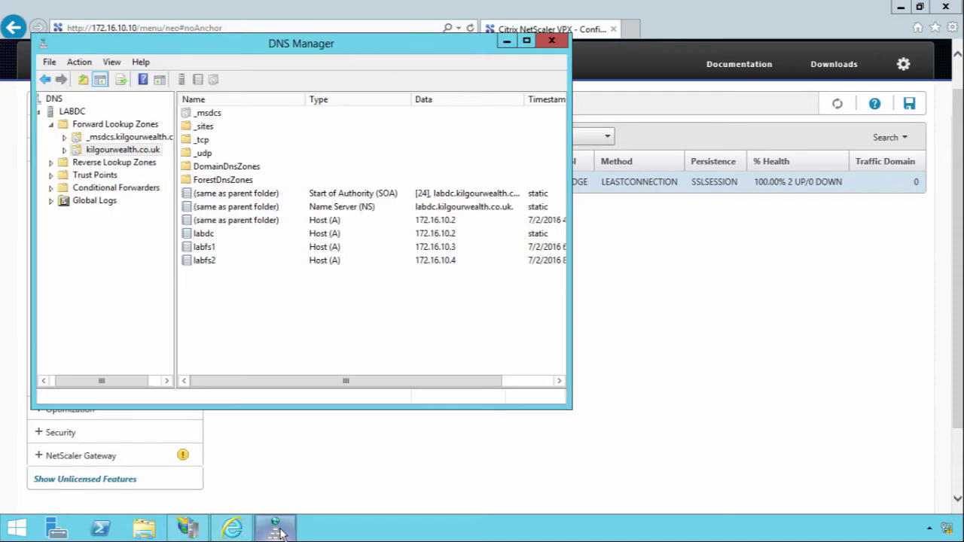
right_click(260, 296)
click(353, 55)
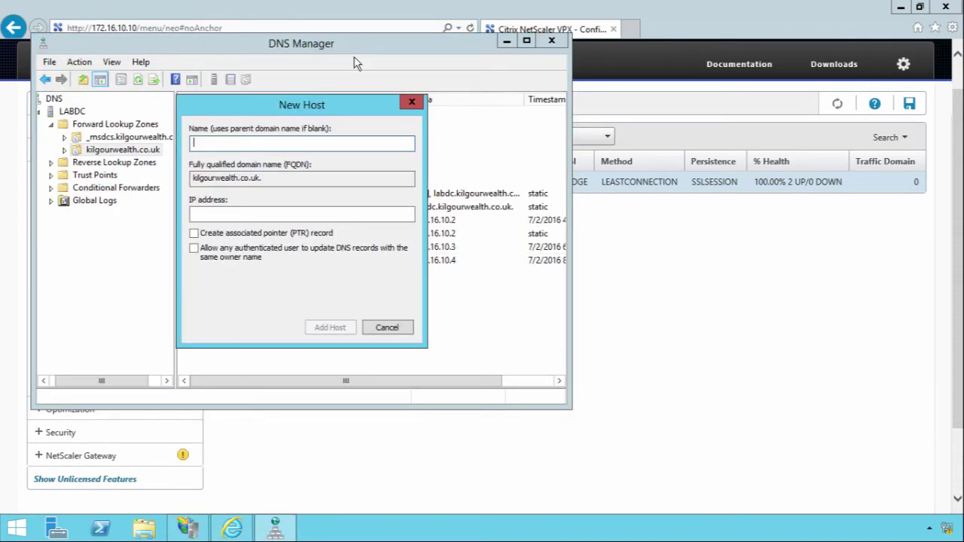
text(sso)
key(Tab)
key(Tab)
text(172.16.)
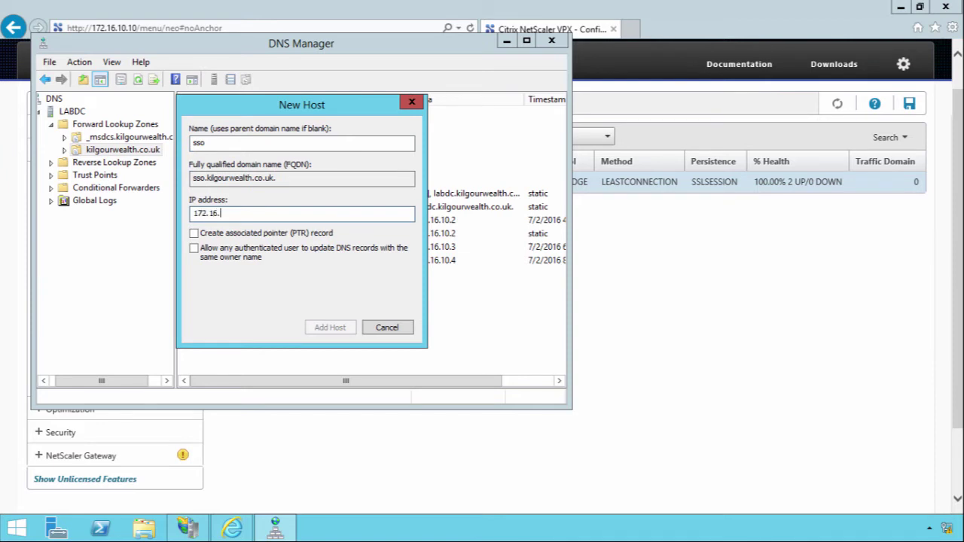
text(10.15)
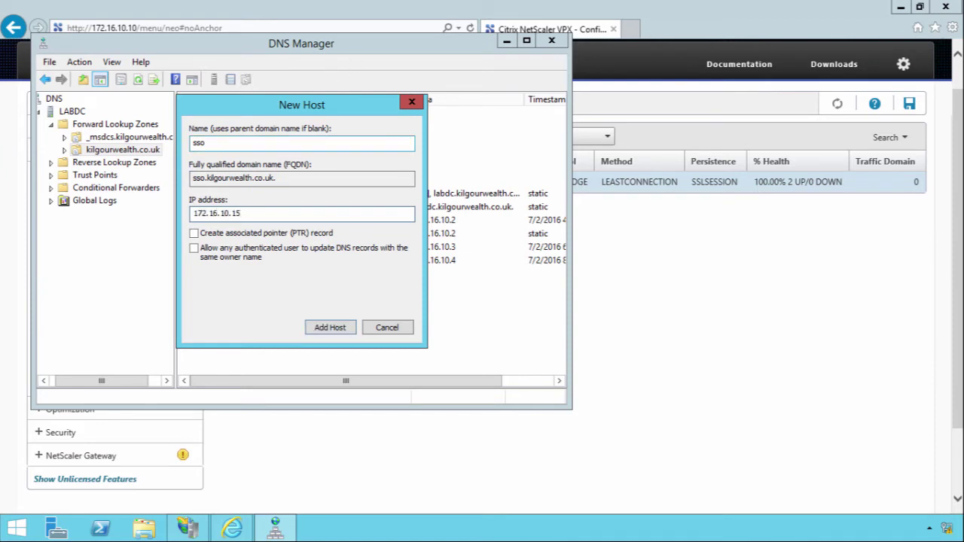
click(254, 233)
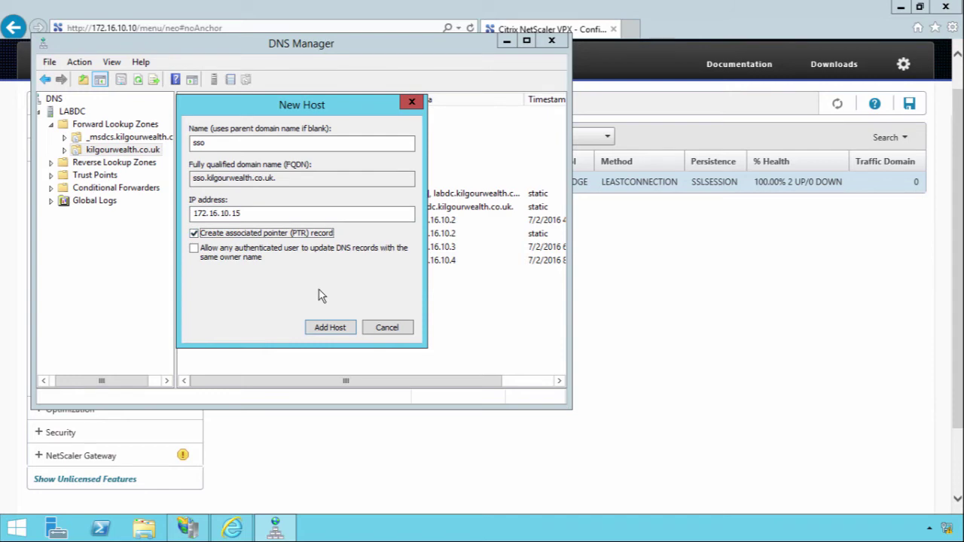
click(325, 327)
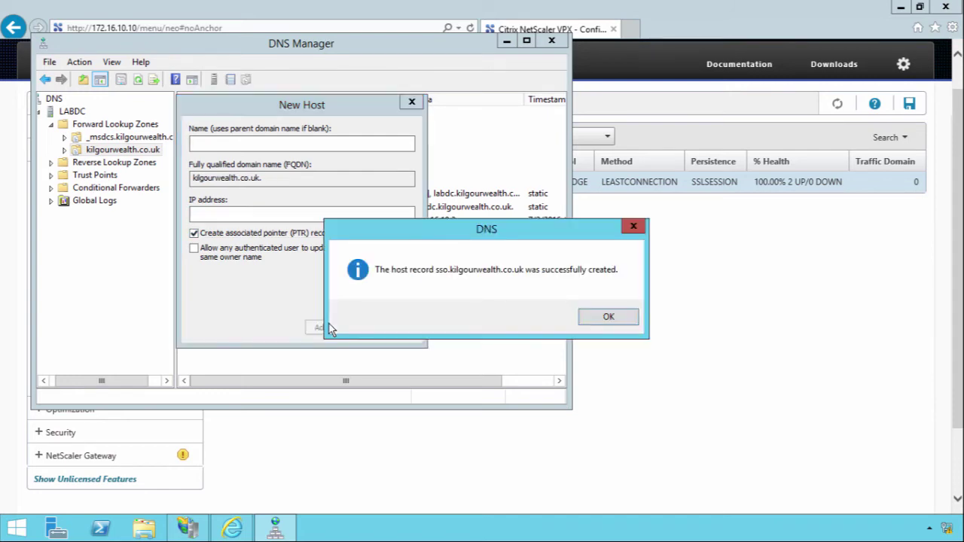
click(597, 316)
click(411, 326)
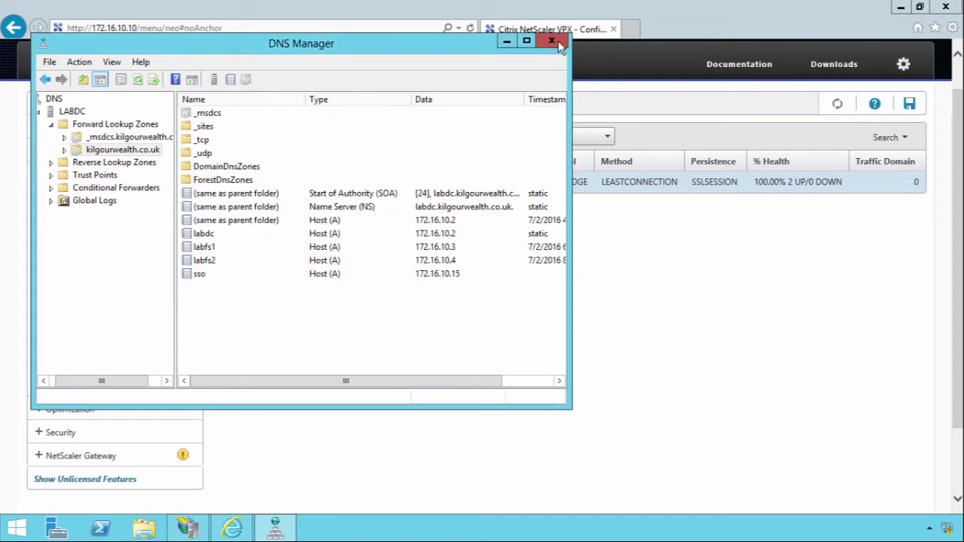
click(552, 42)
Run cmd and ping sso.kilgourwealth.co.uk, confirming it resolves to 172.16.10.15.
key(super+r)
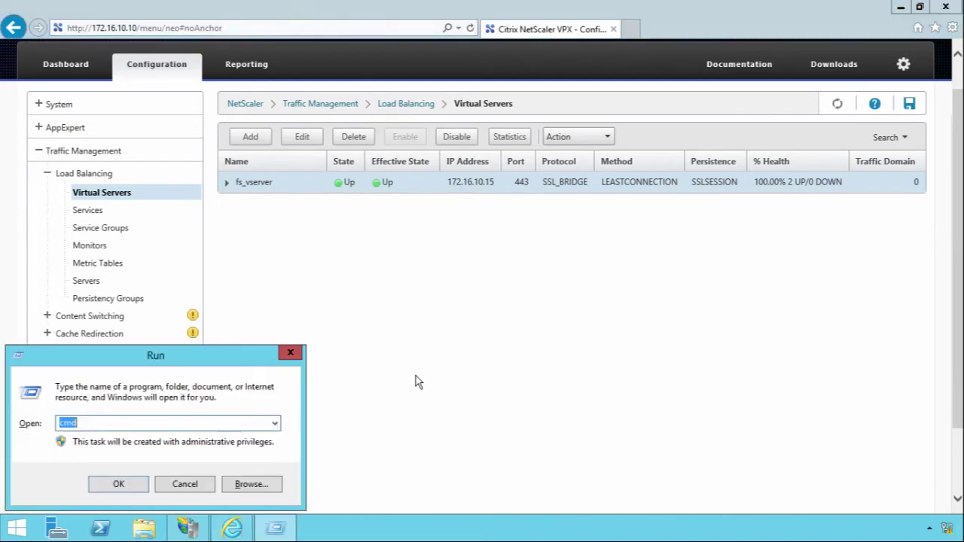
text(cnd)
key(BackSpace)
key(BackSpace)
text(md)
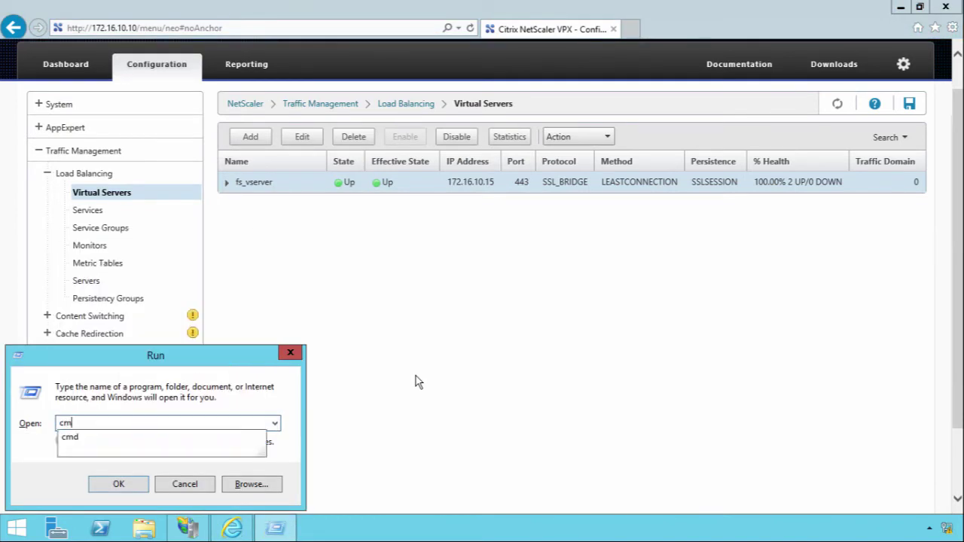
key(Return)
text(ping sso.kilgourwealth.co.uk)
key(Return)
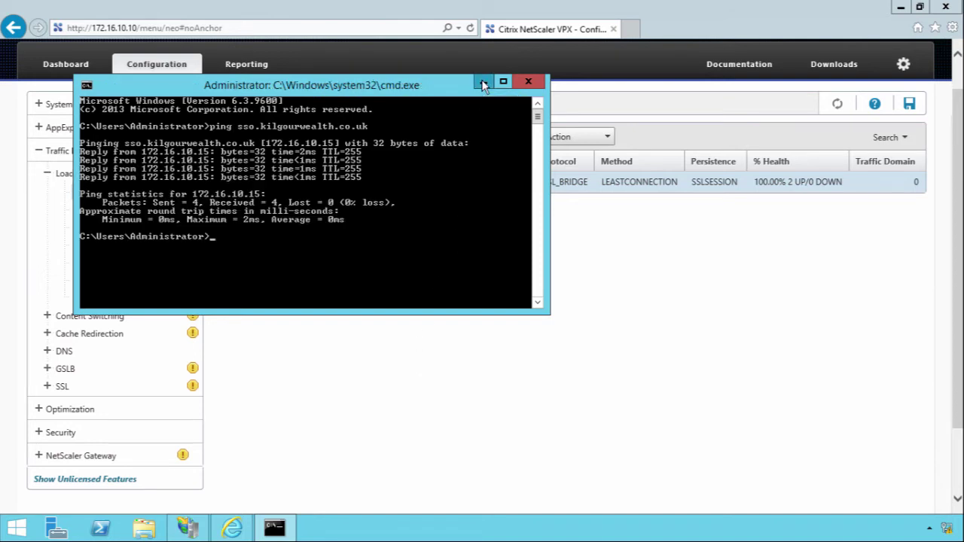
click(483, 83)
Open the Test ADFS desktop shortcut to load the Lab FS idpinitiatedsignon page.
click(899, 9)
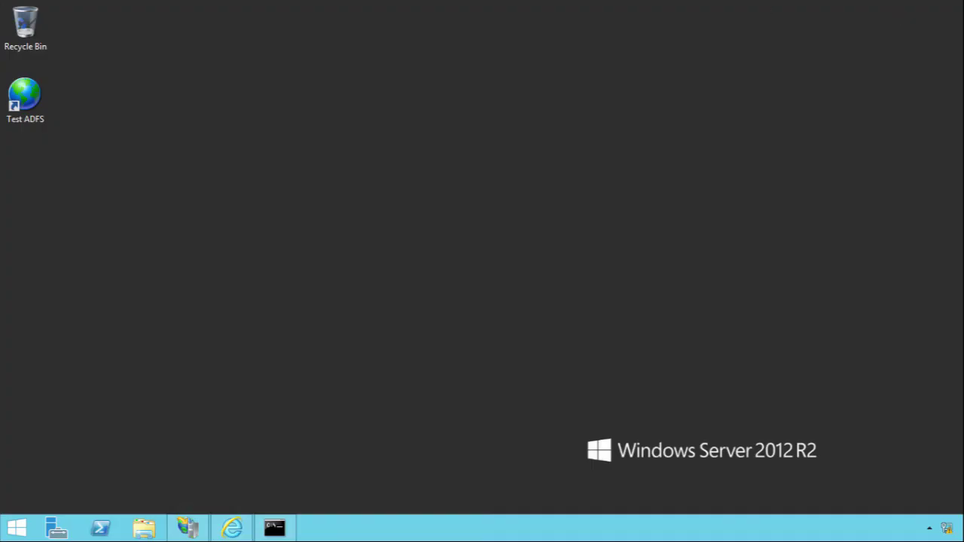
click(28, 107)
right_click(28, 106)
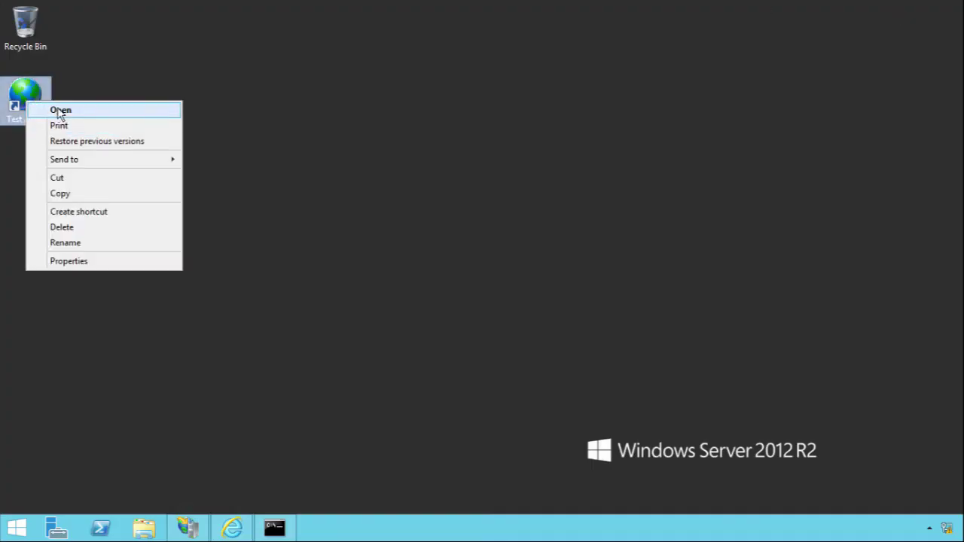
click(47, 107)
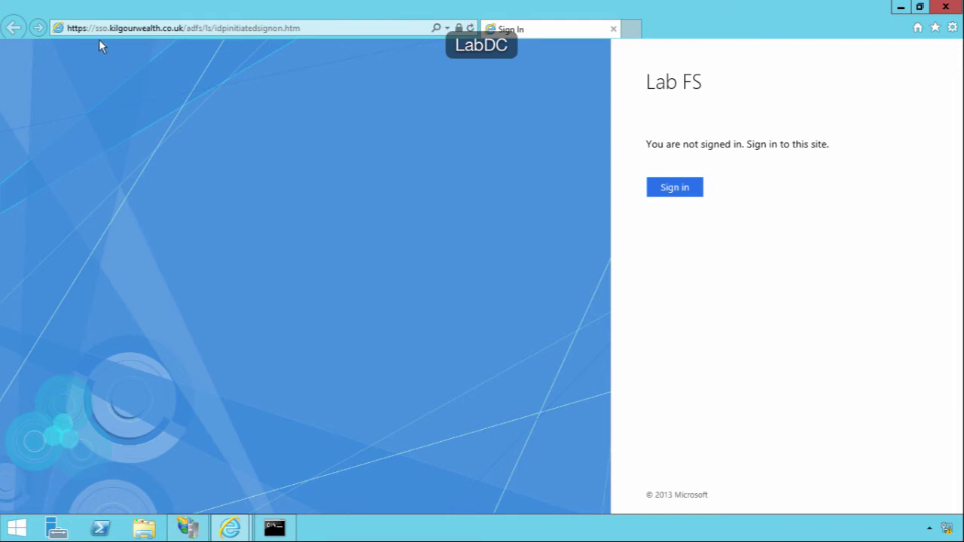
click(120, 28)
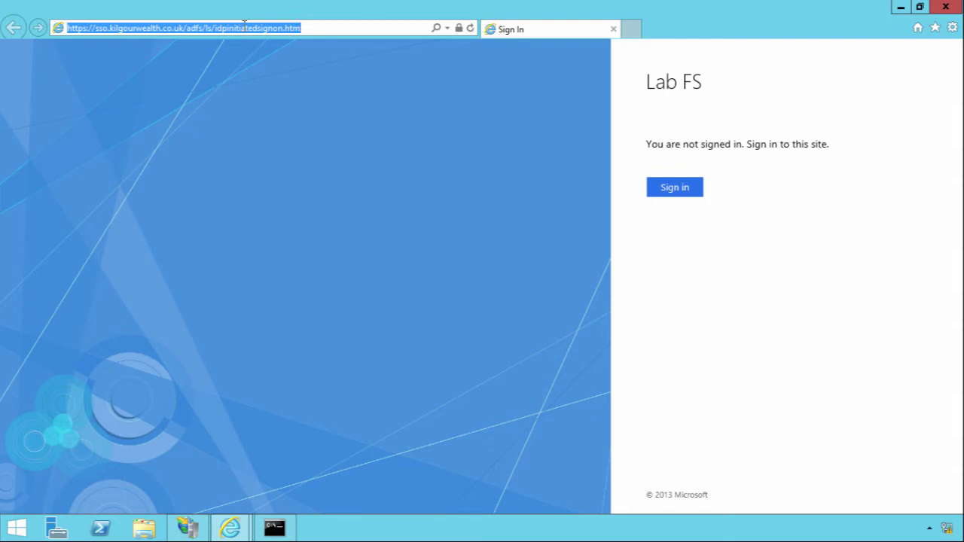
click(196, 28)
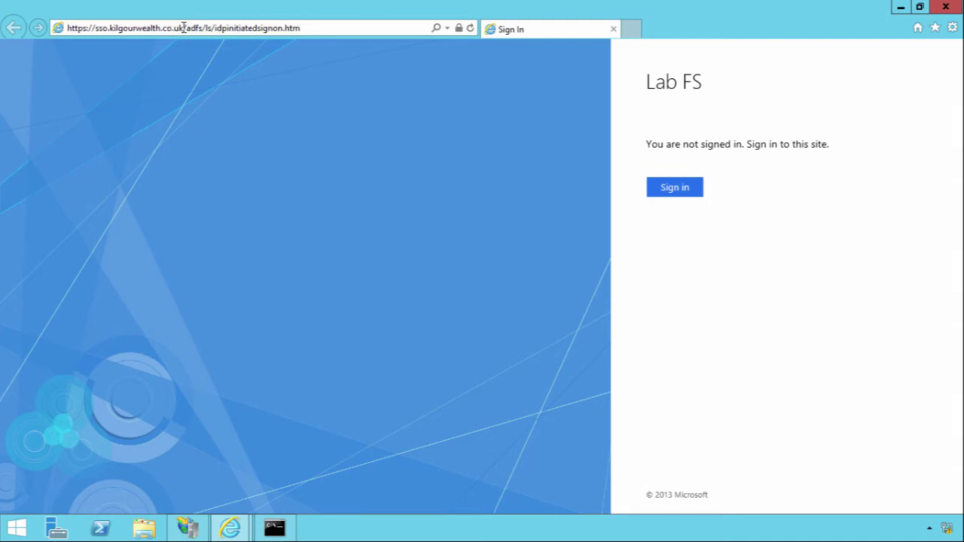
drag(184, 28, 57, 29)
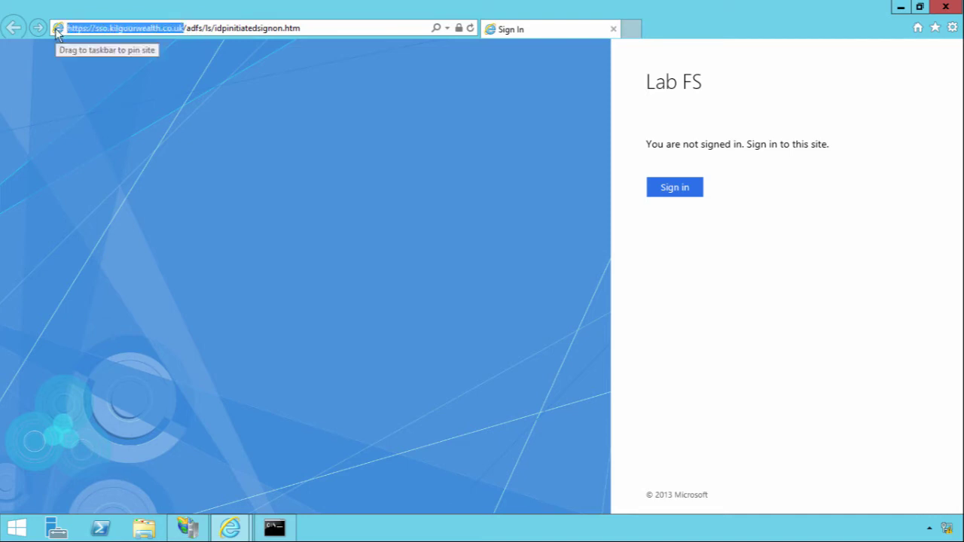
click(952, 28)
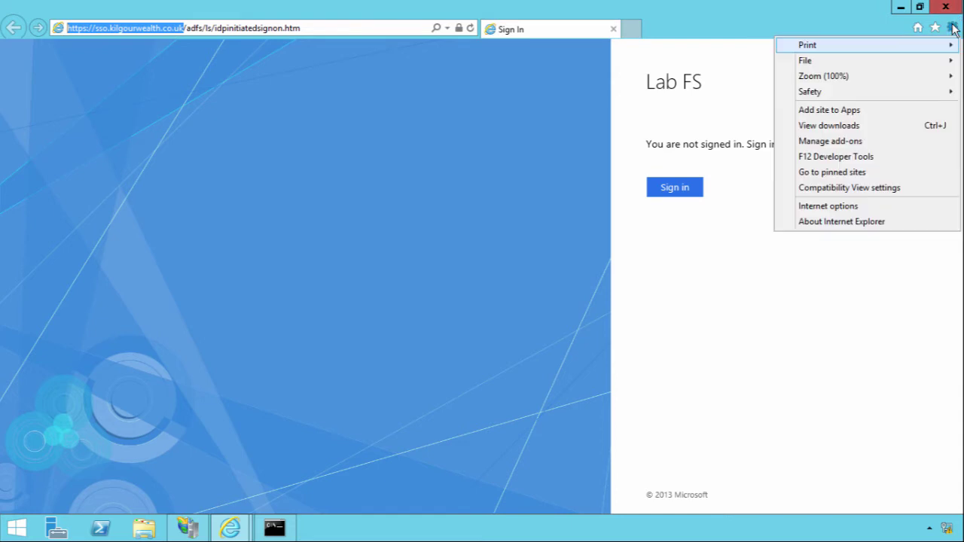
click(821, 208)
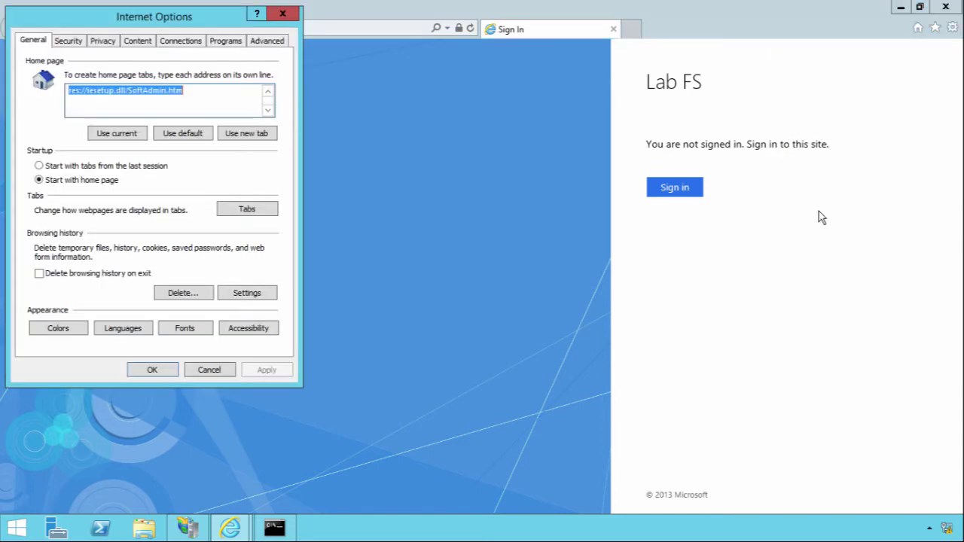
click(82, 44)
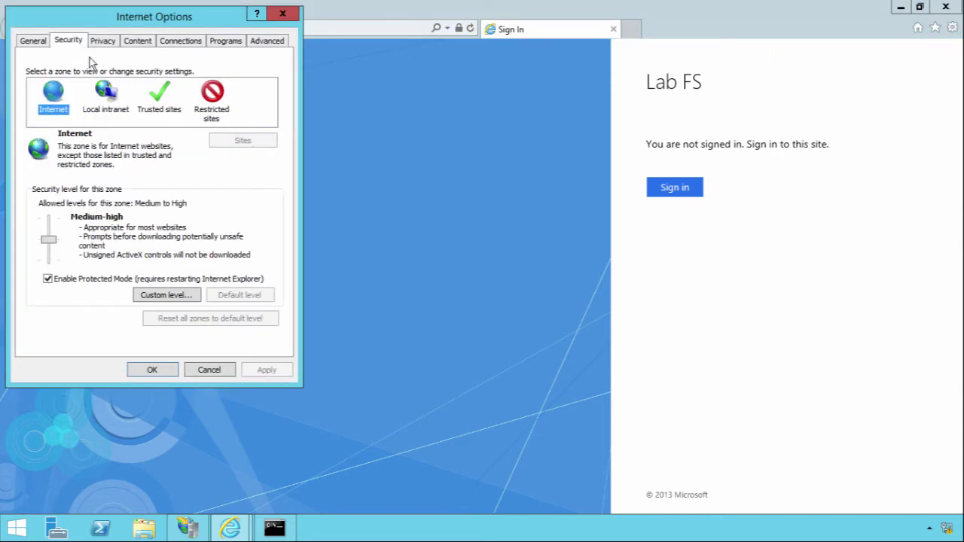
click(107, 104)
click(238, 145)
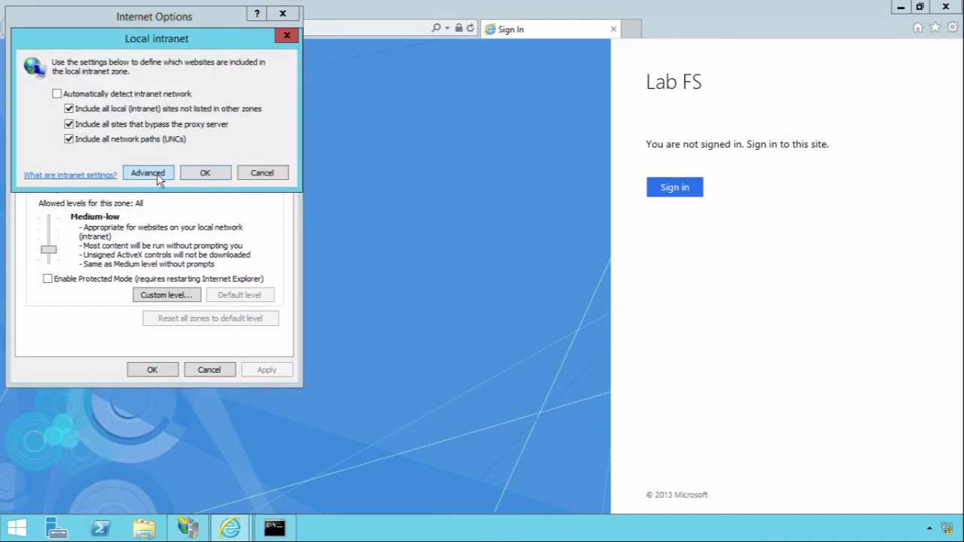
click(157, 175)
click(249, 148)
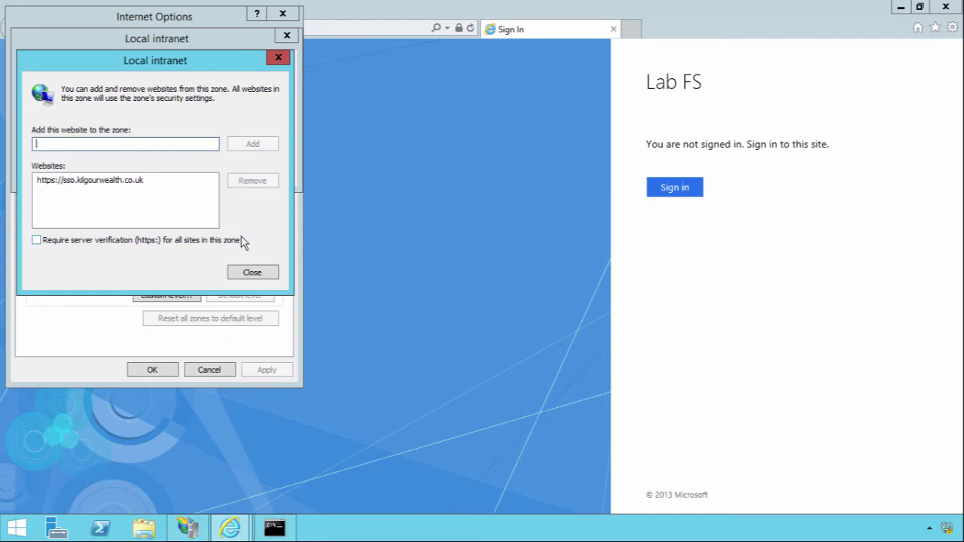
click(252, 273)
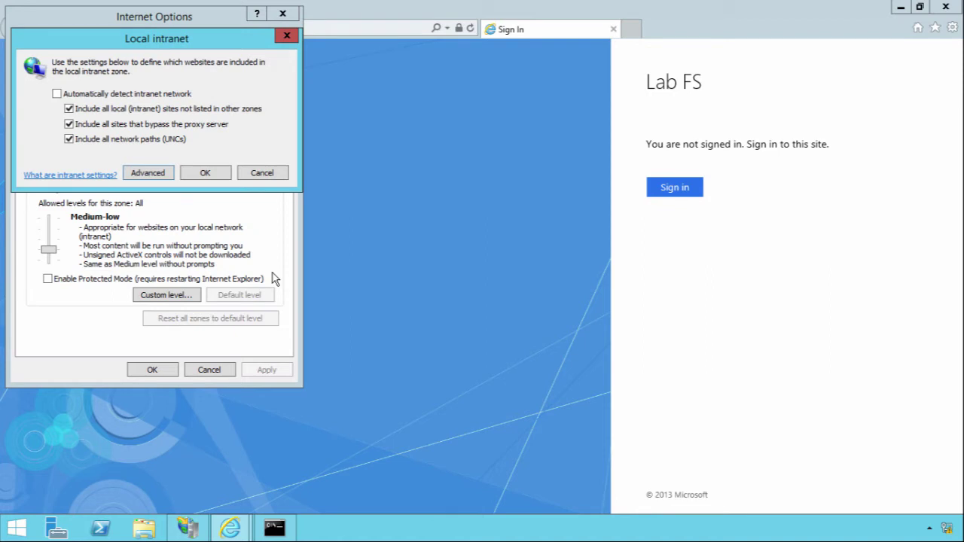
click(209, 175)
click(149, 371)
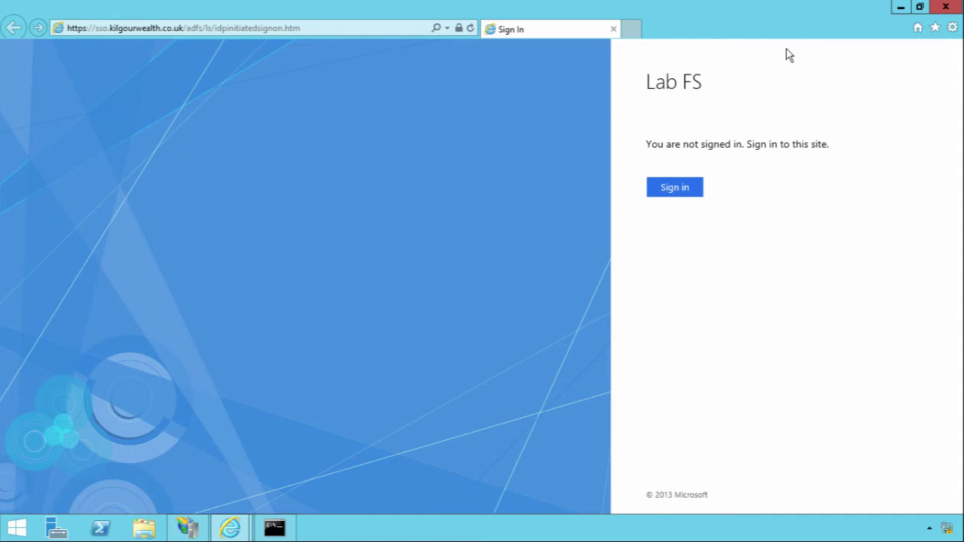
Add load balancing servers wap1 at 192.168.100.2 and wap2 at 192.168.100.3.
mouse_move(1, 1)
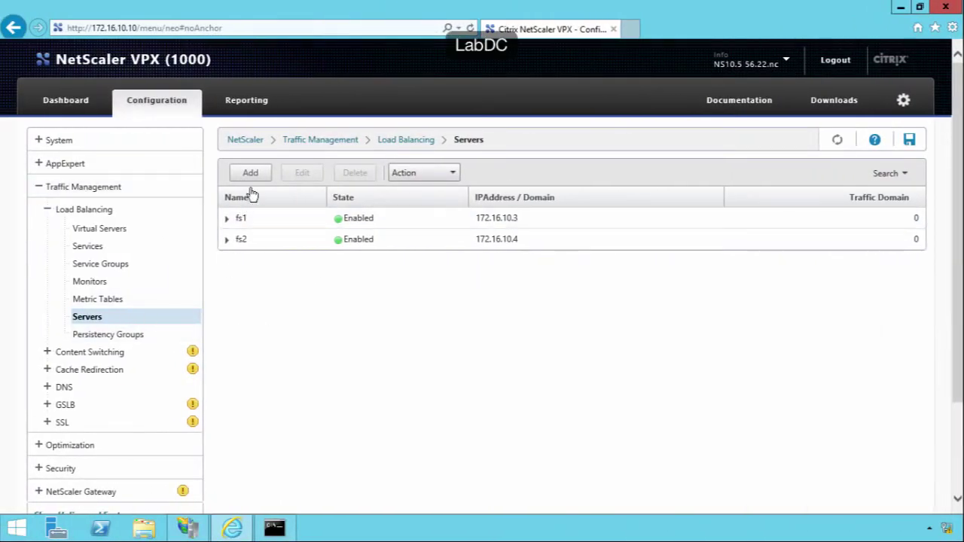
click(253, 171)
text(wap1)
click(55, 289)
text(192.168.100.)
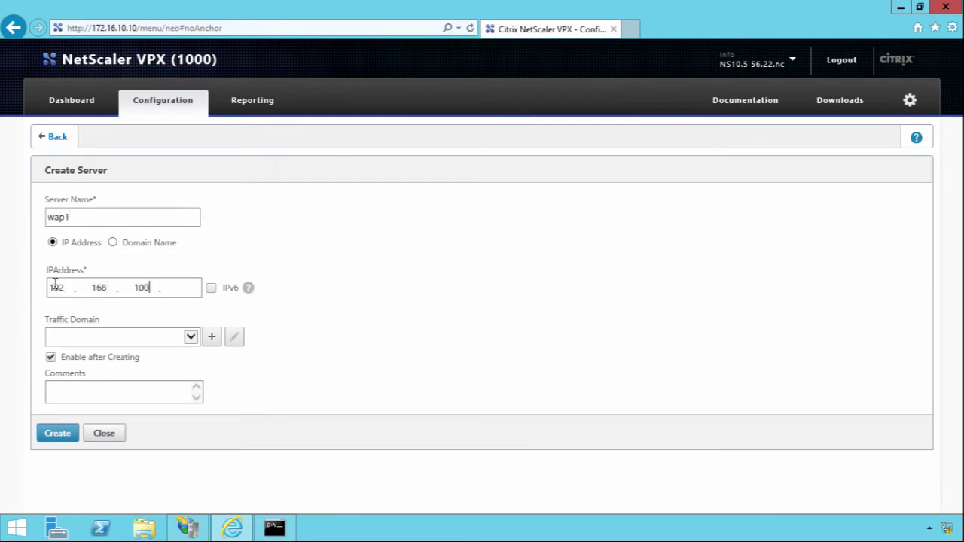
text(2)
click(45, 437)
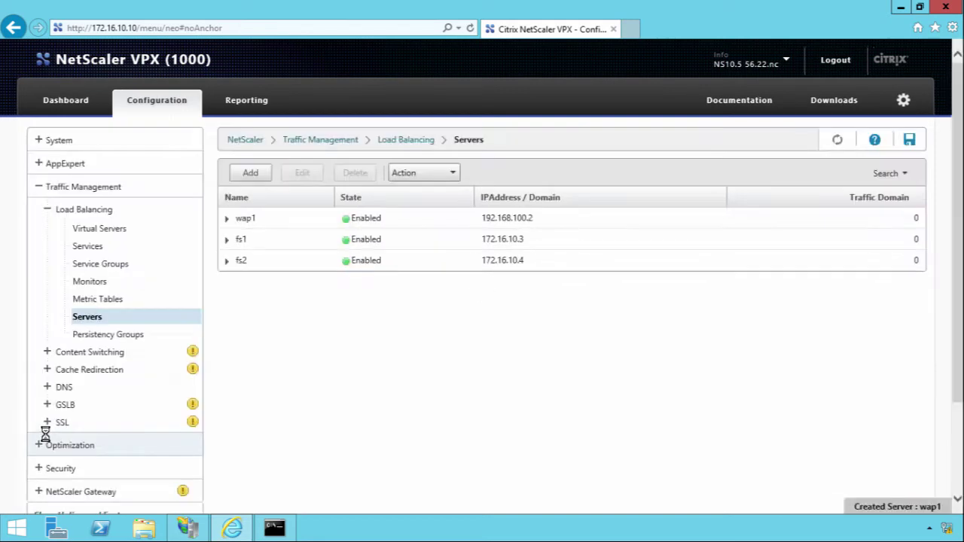
click(260, 175)
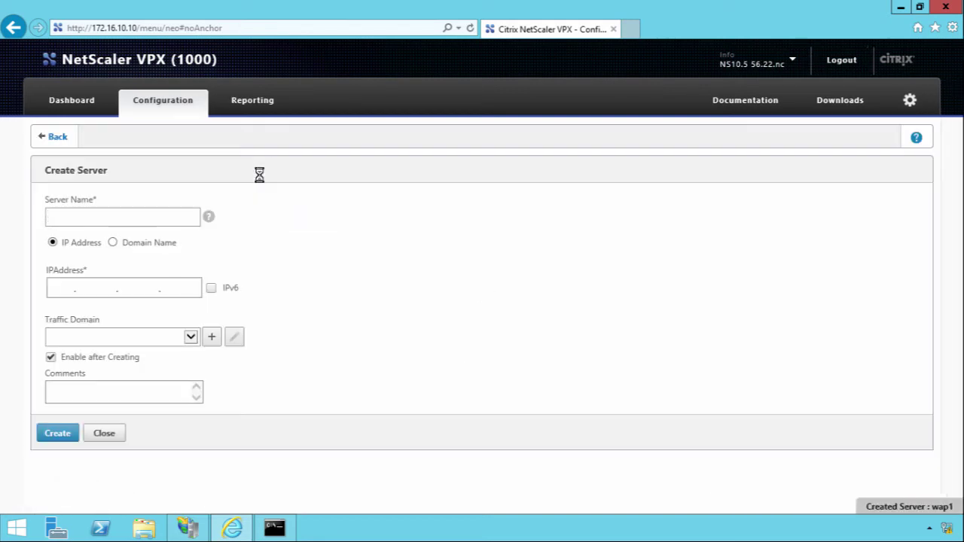
text(wap2)
key(Tab)
key(Tab)
text(192168100)
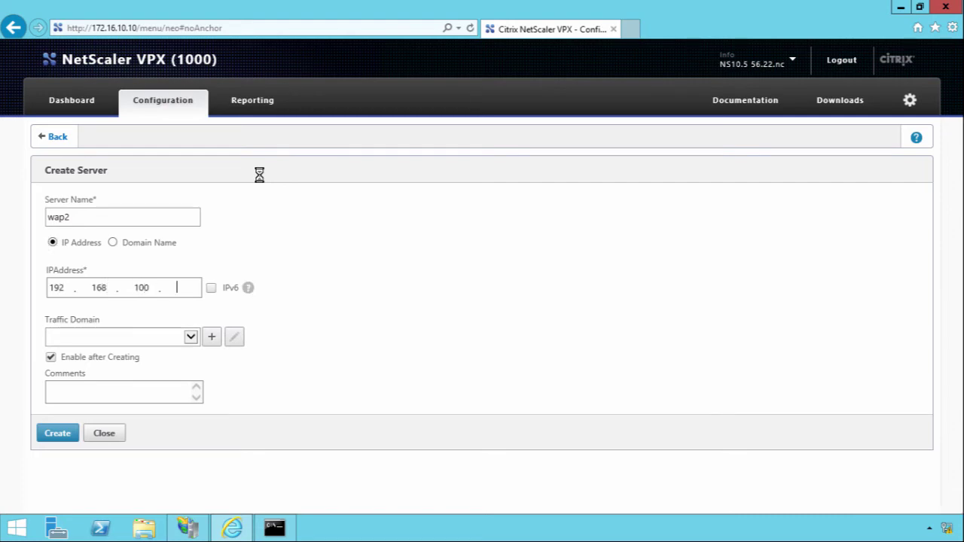
text(3)
click(59, 435)
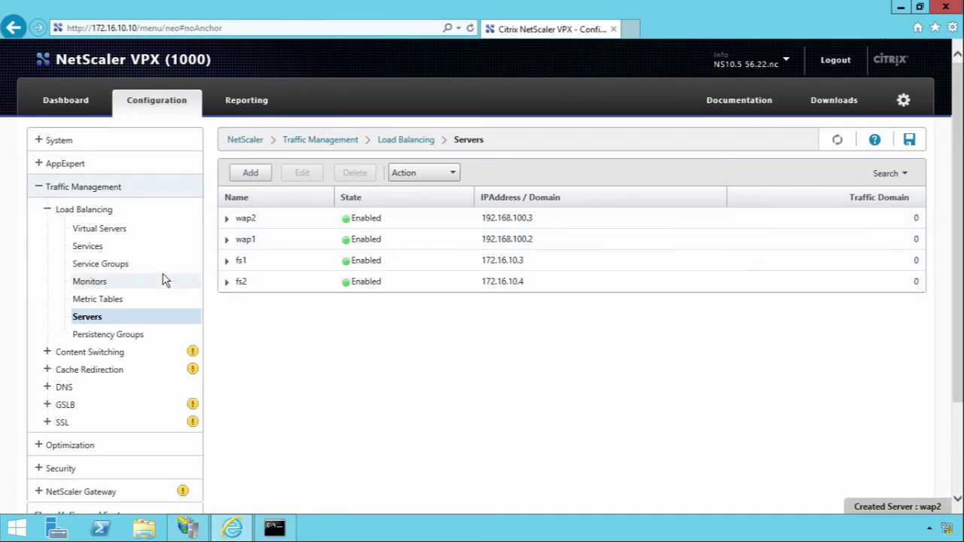
click(98, 248)
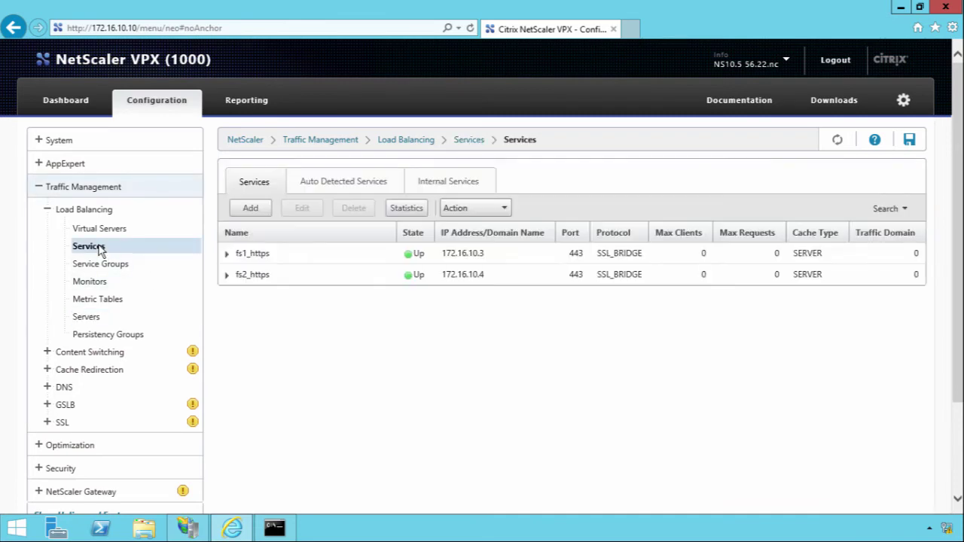
Create service wap1_https on existing server wap1 with protocol SSL_BRIDGE.
click(258, 214)
text(wap1)
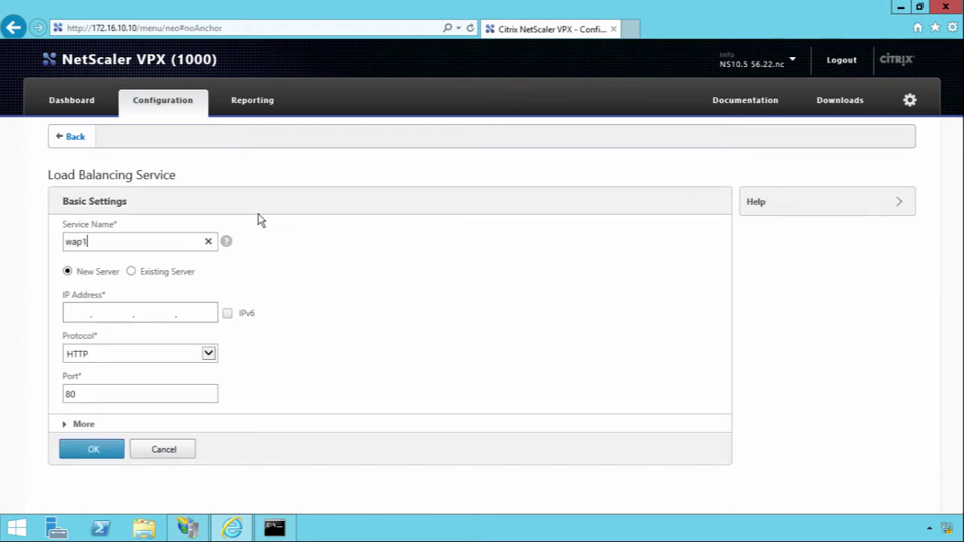
text(_https)
click(132, 271)
click(208, 312)
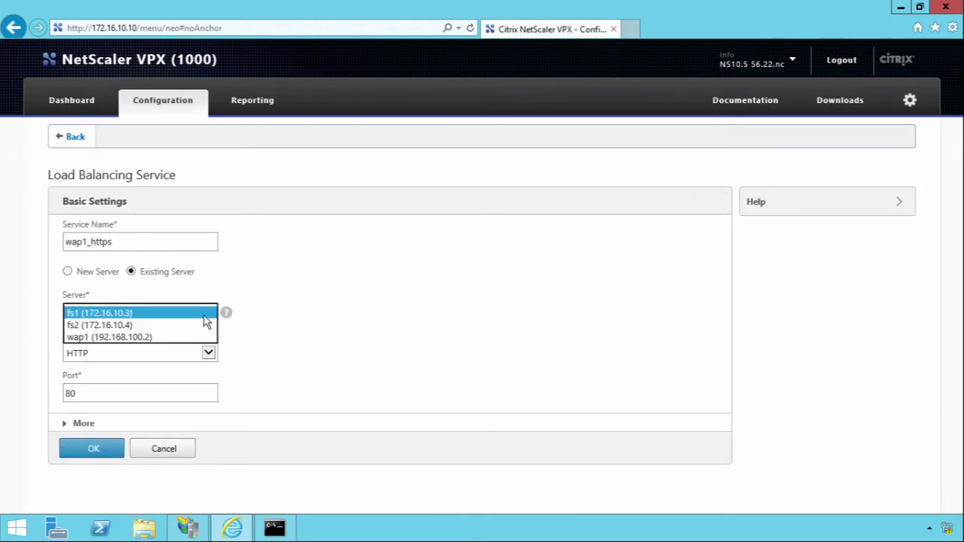
click(157, 336)
click(188, 356)
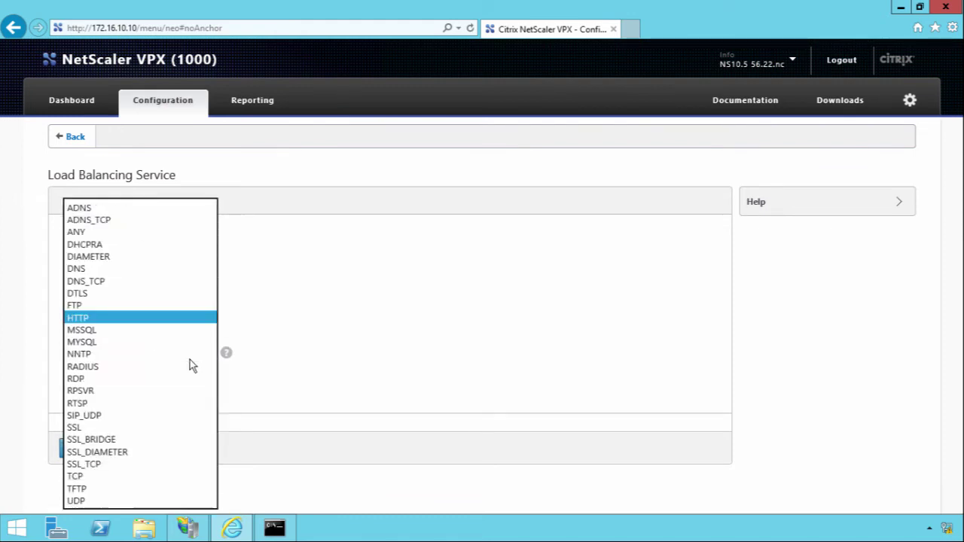
click(110, 443)
click(96, 453)
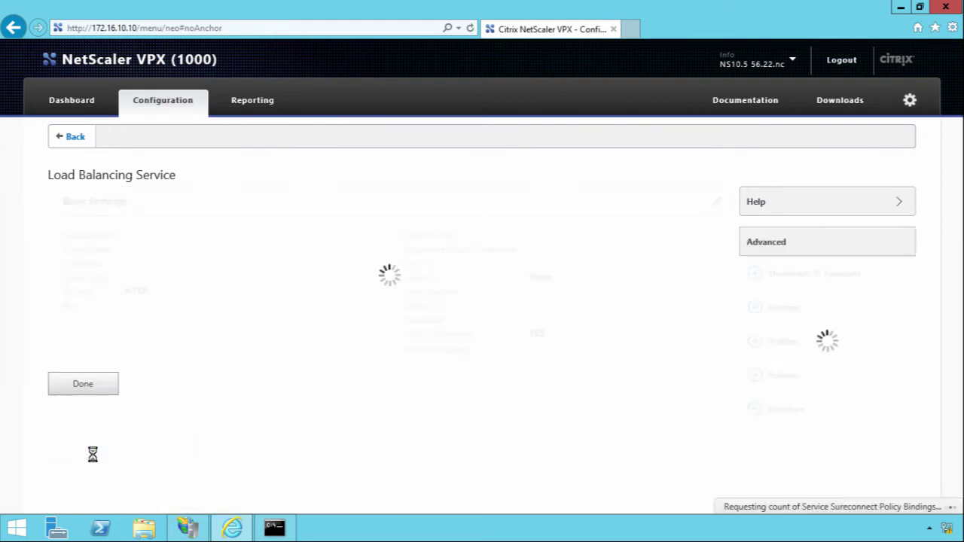
scroll(18, 466, down, 2)
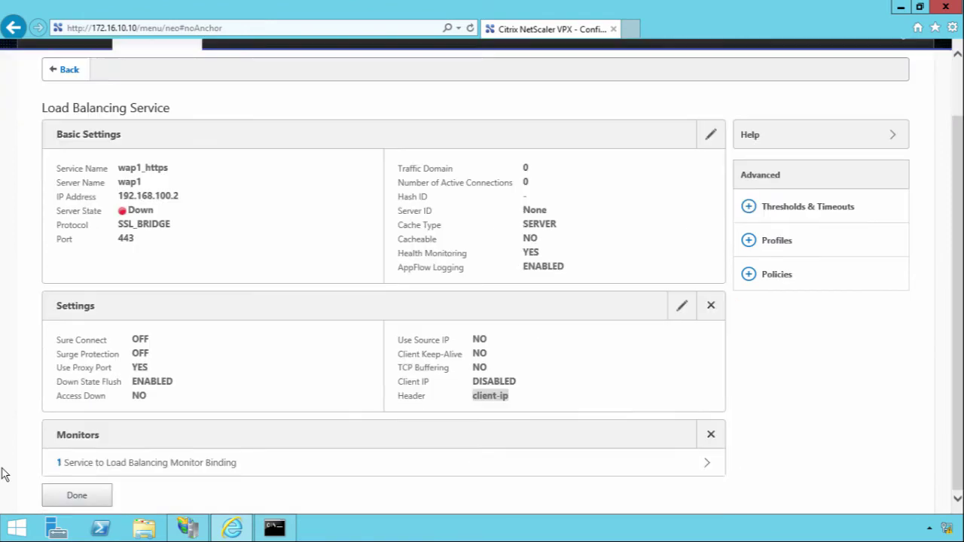
click(67, 499)
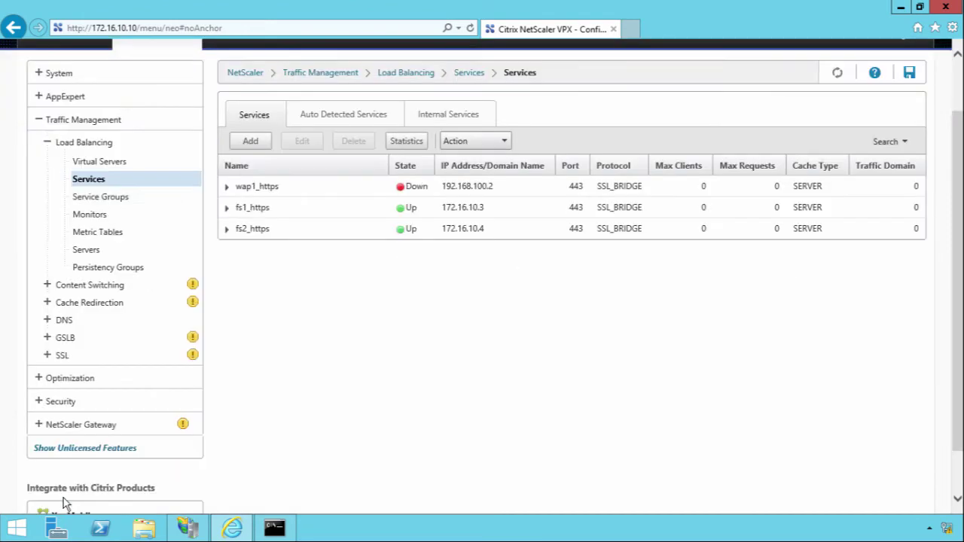
Create service wap2_https on existing server wap2 with protocol SSL_BRIDGE.
click(251, 142)
text(wap3)
text(_https)
click(131, 272)
click(188, 307)
click(140, 348)
click(141, 348)
click(104, 439)
click(104, 444)
scroll(46, 456, down, 1)
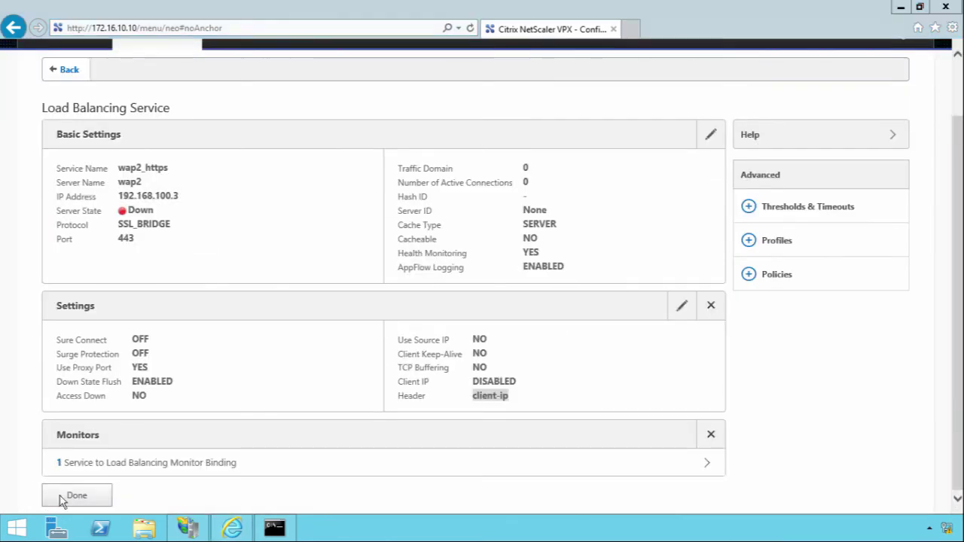
click(75, 496)
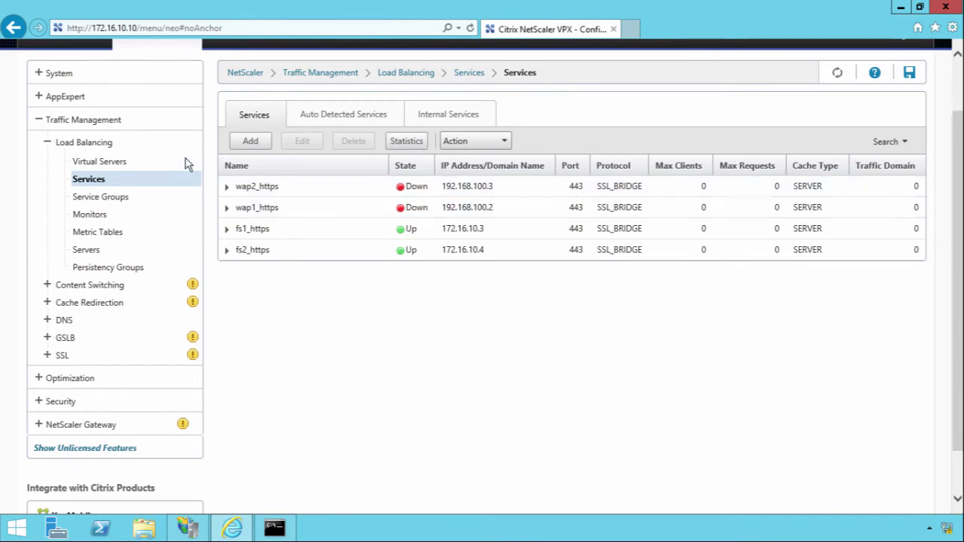
Create virtual server wap_vserver using SSL_BRIDGE at IP 192.168.100.15.
click(106, 167)
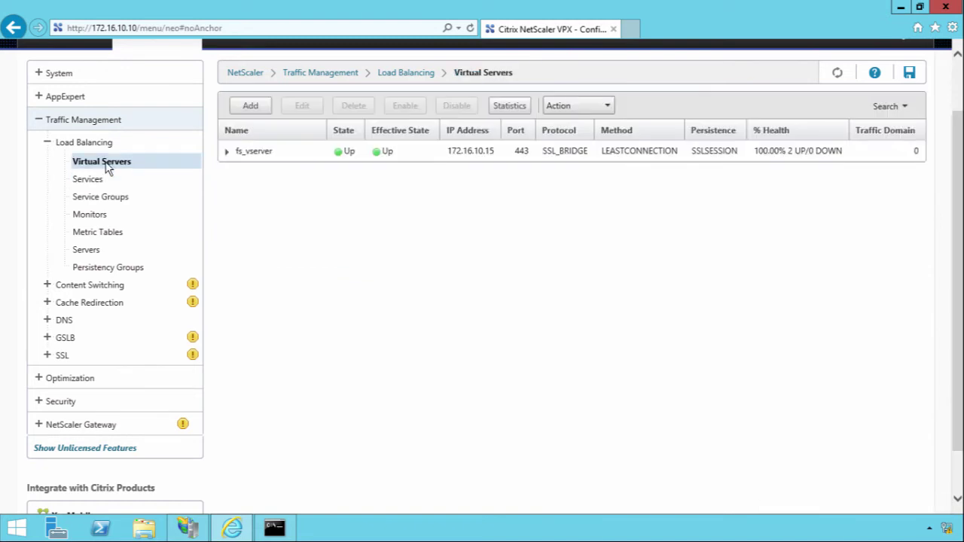
click(260, 105)
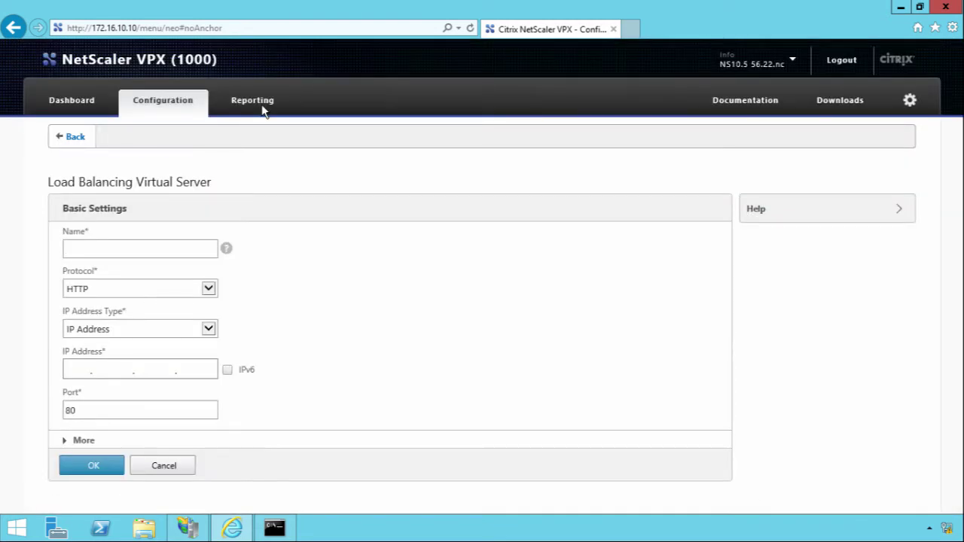
text(wap_vserver)
click(208, 289)
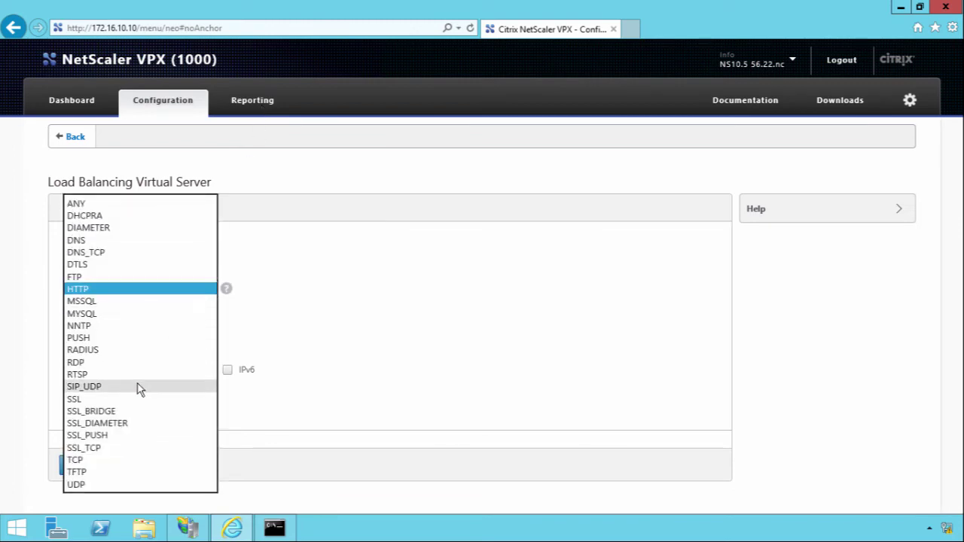
click(128, 410)
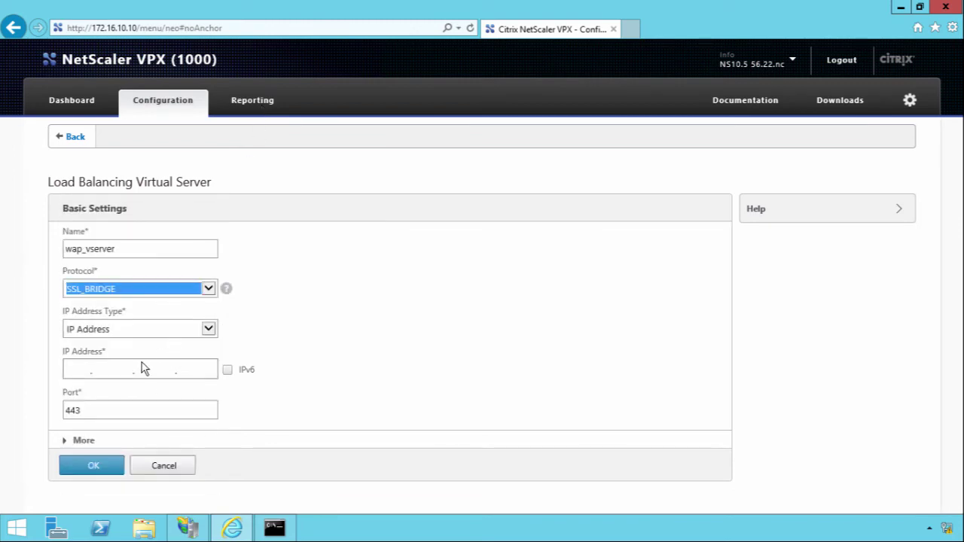
click(64, 369)
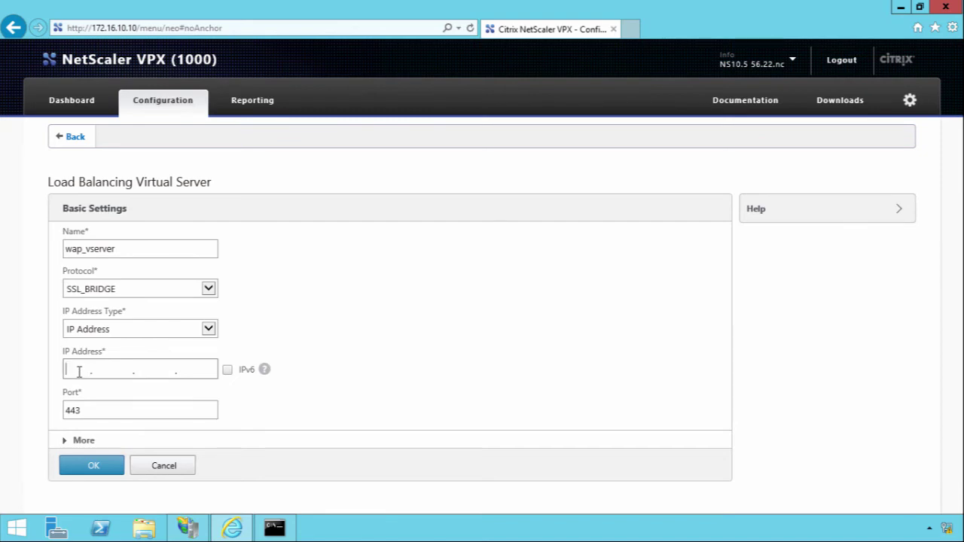
text(192.168.100.15)
click(68, 460)
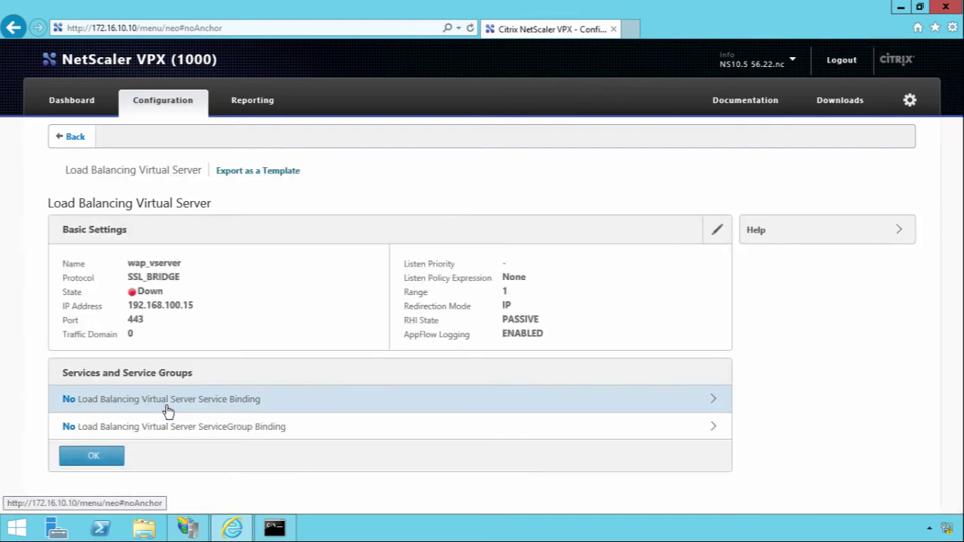
Bind the wap1_https and wap2_https services to wap_vserver.
click(239, 413)
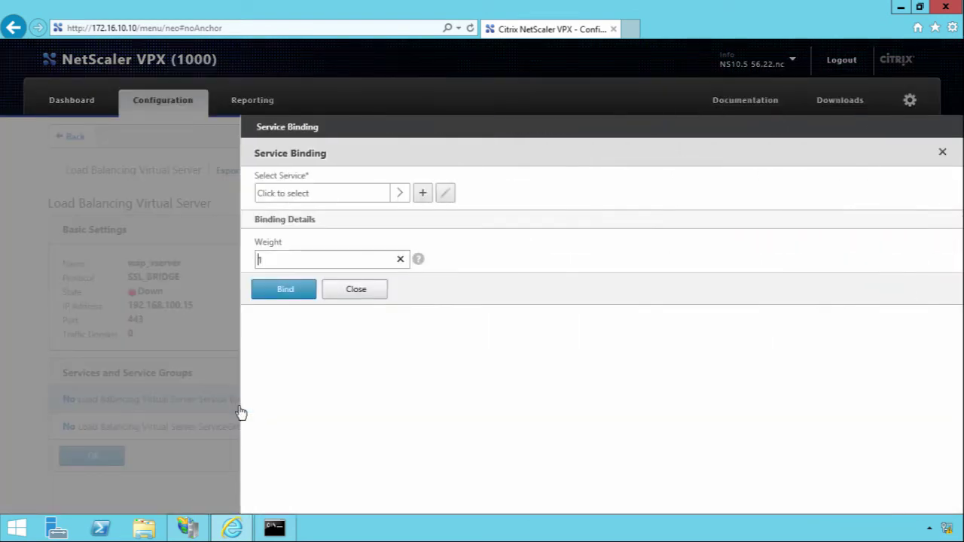
click(370, 193)
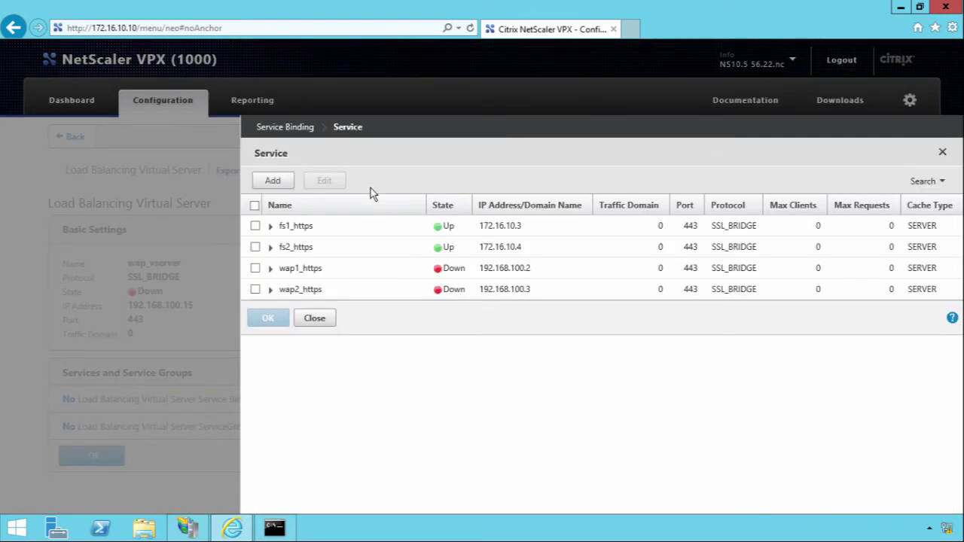
click(254, 268)
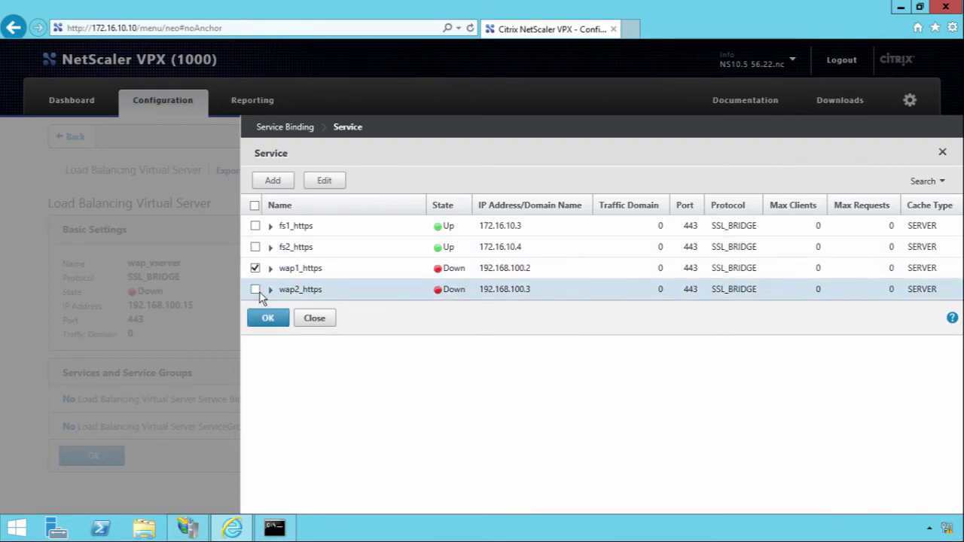
click(256, 290)
click(268, 318)
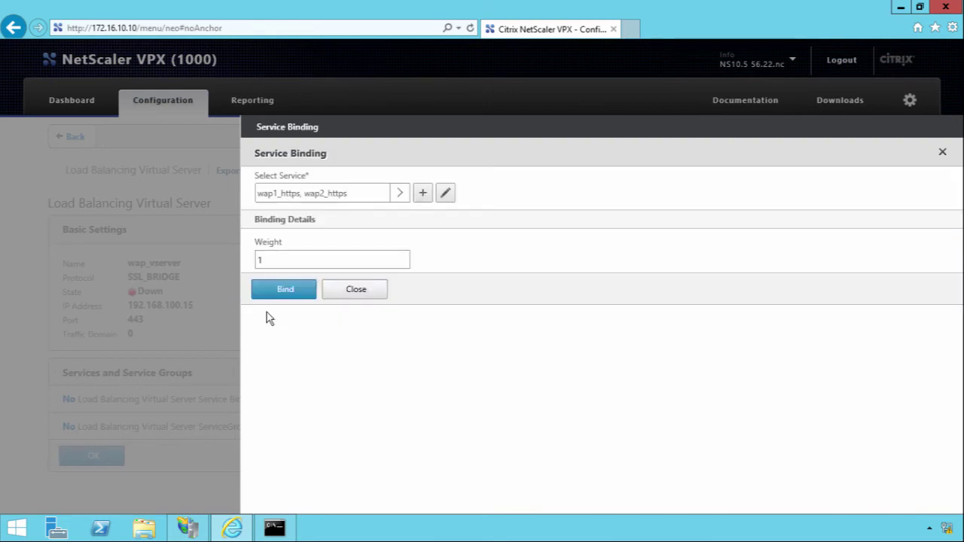
click(284, 283)
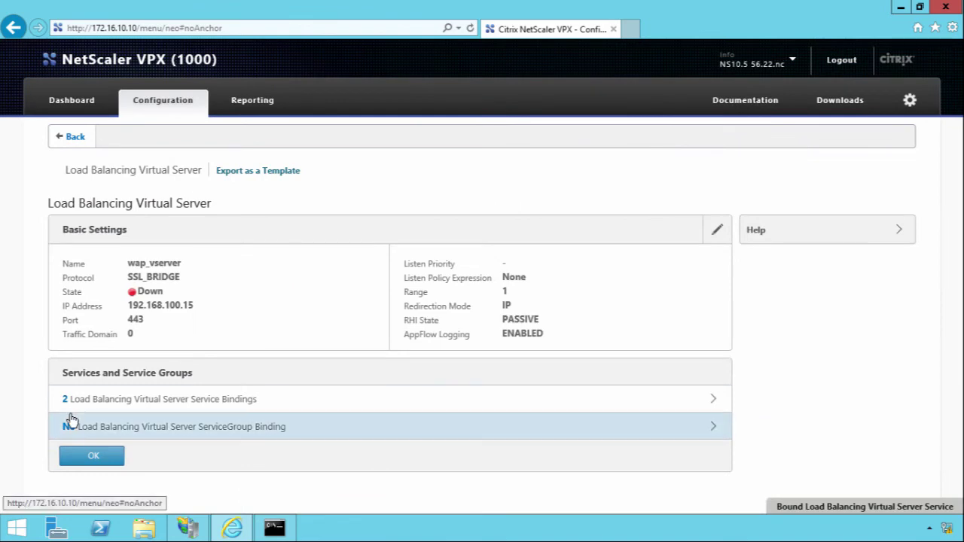
click(88, 455)
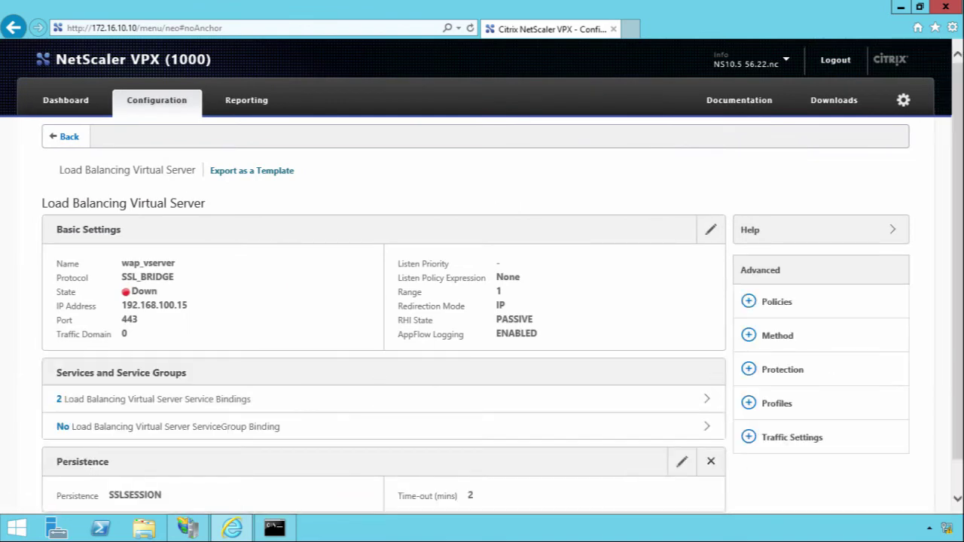
scroll(33, 443, down, 1)
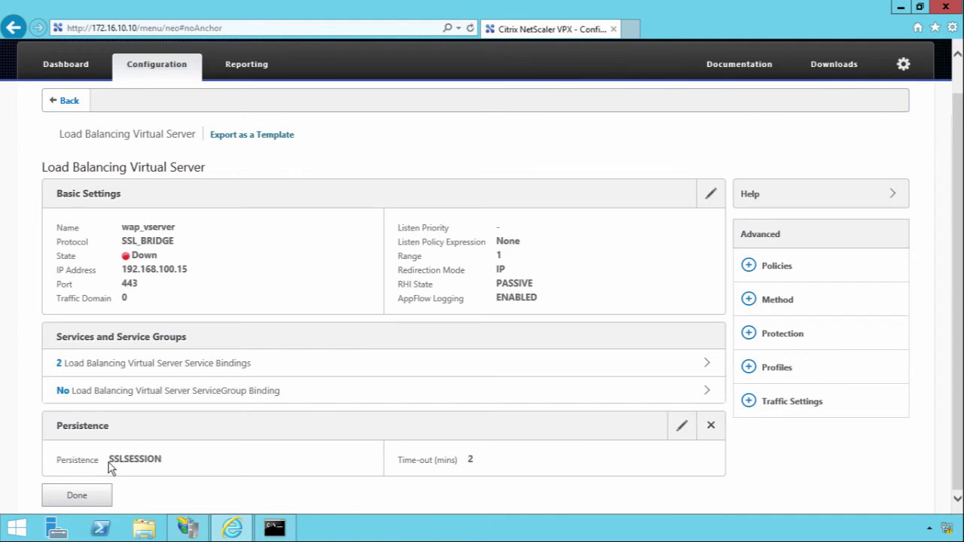
Set wap_vserver's load balancing method to ROUNDROBIN and finish editing.
click(749, 301)
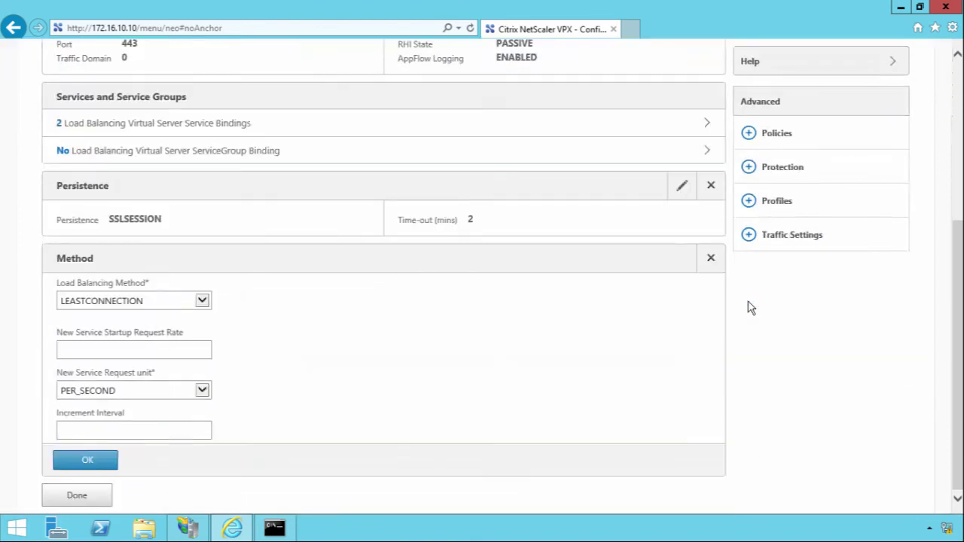
click(94, 305)
click(92, 289)
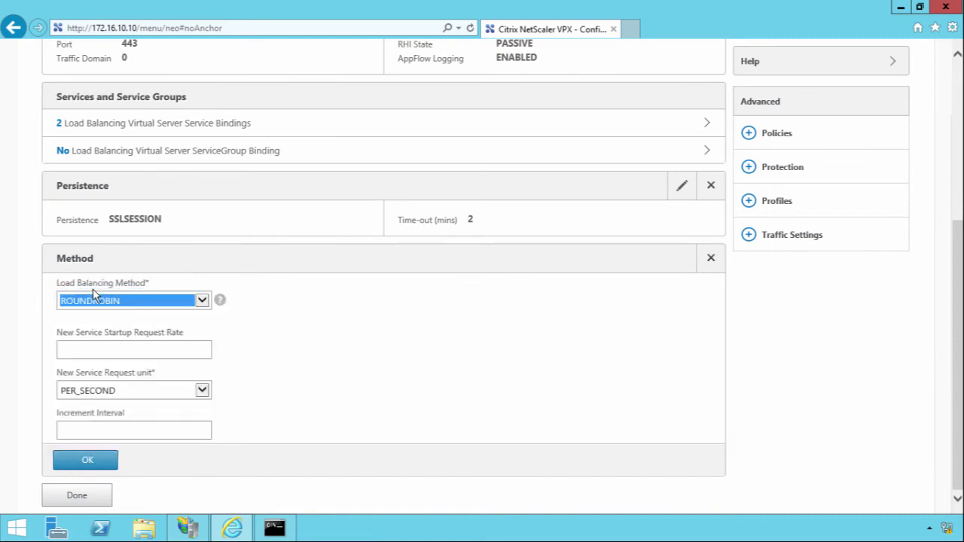
click(80, 461)
scroll(75, 467, down, 3)
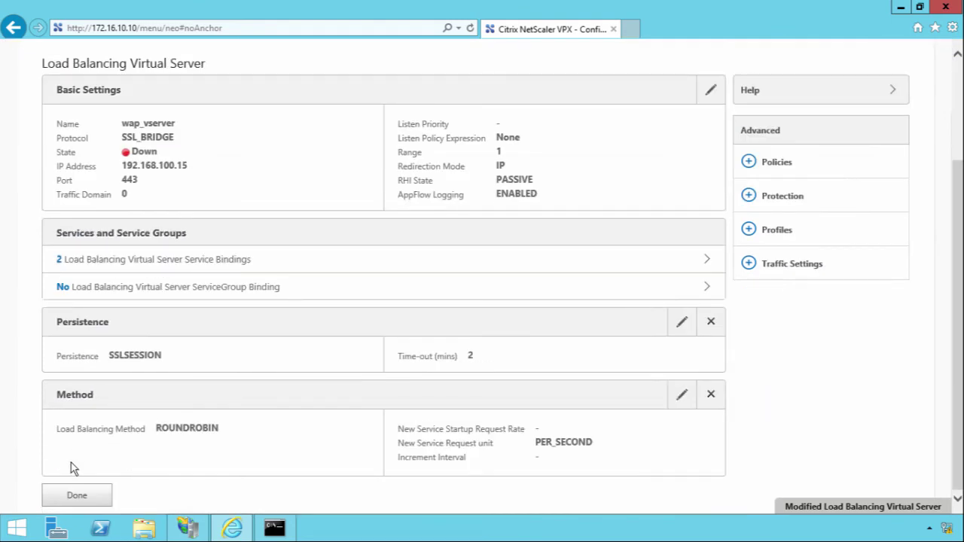
click(59, 499)
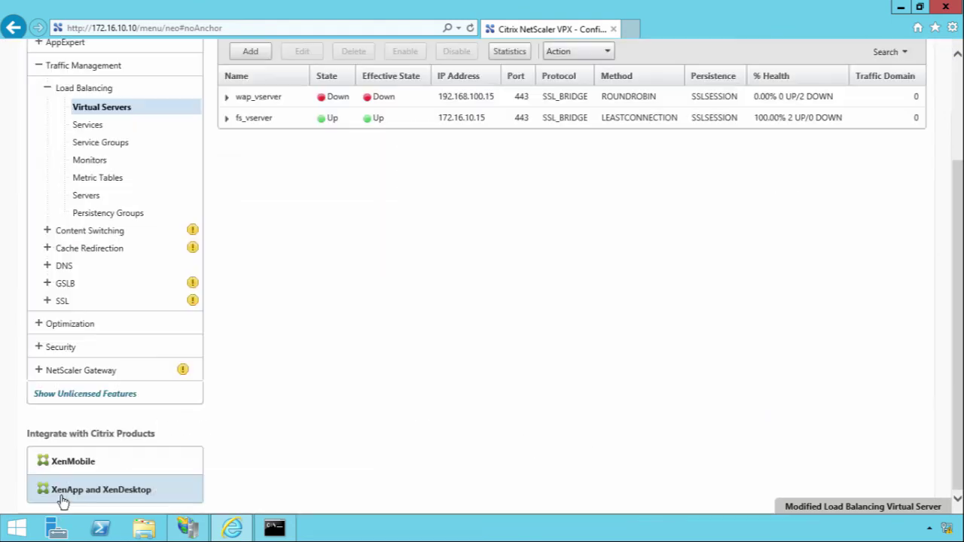
Switch fs_vserver to ROUNDROBIN load balancing and highlight wap_vserver's IP 192.168.100.15.
click(324, 120)
click(301, 50)
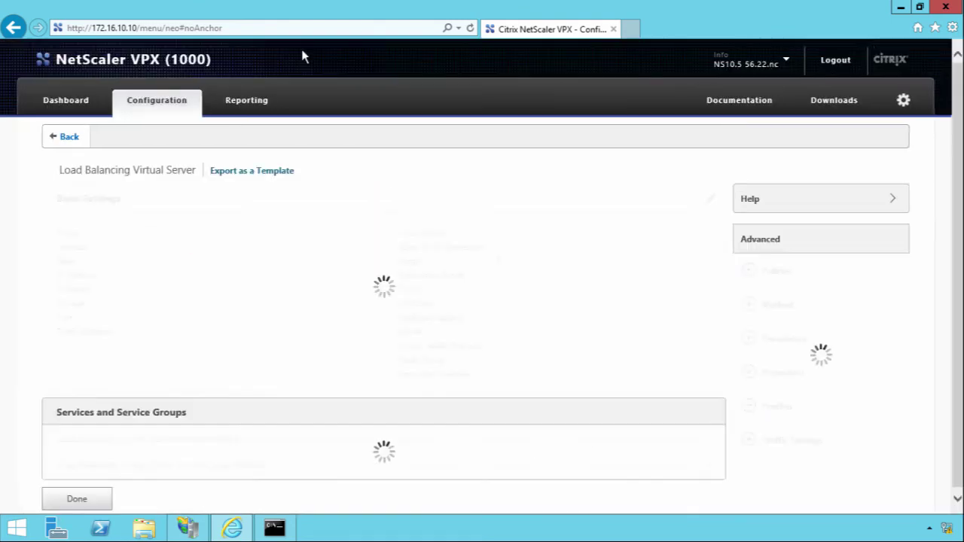
click(754, 309)
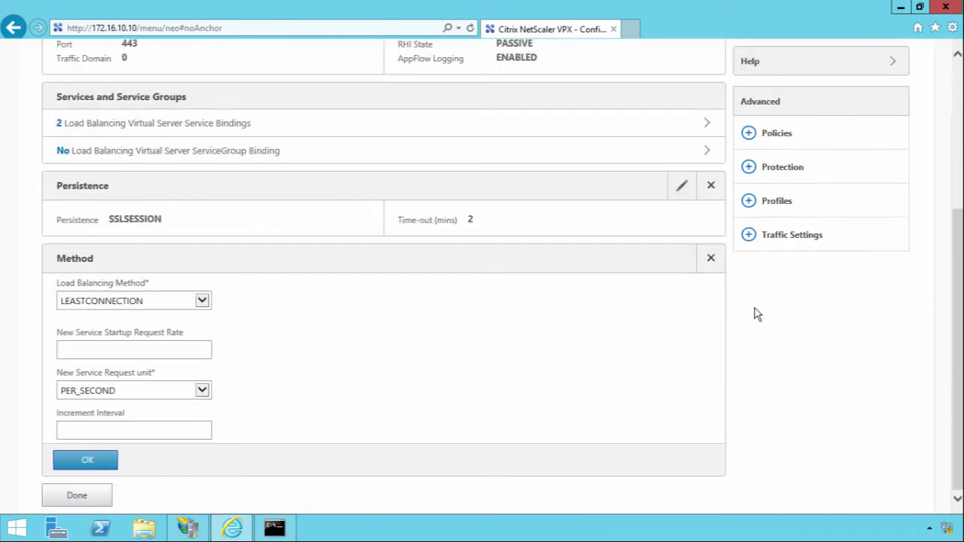
click(199, 299)
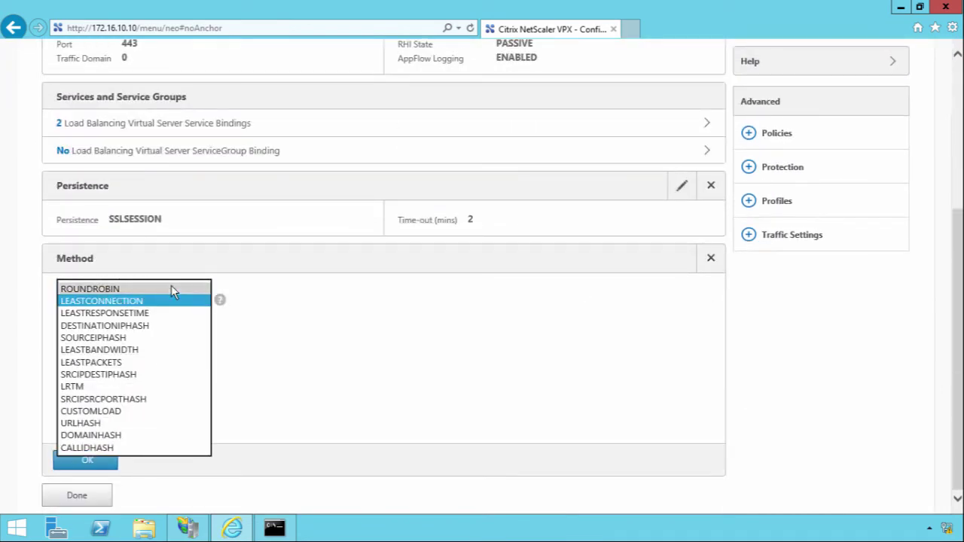
click(171, 285)
click(88, 461)
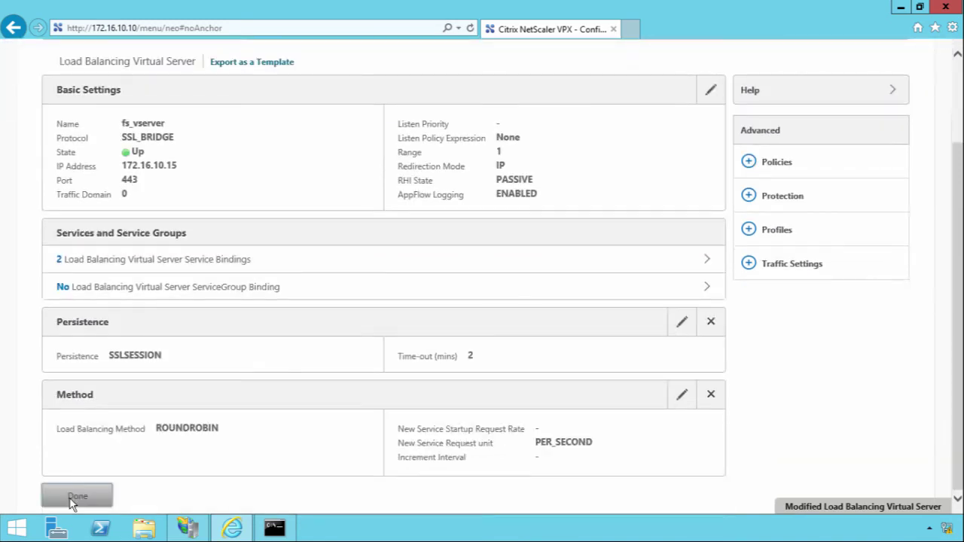
click(75, 496)
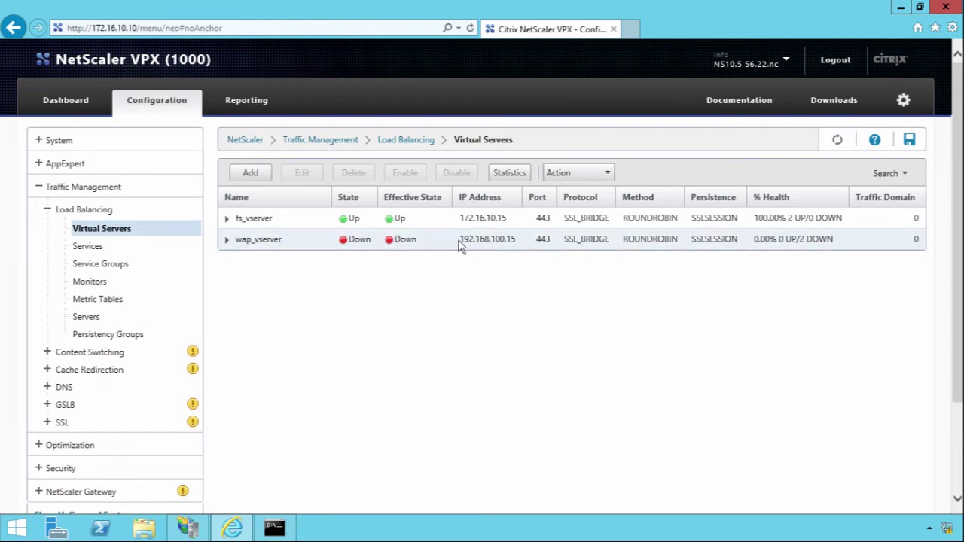
drag(460, 240, 529, 240)
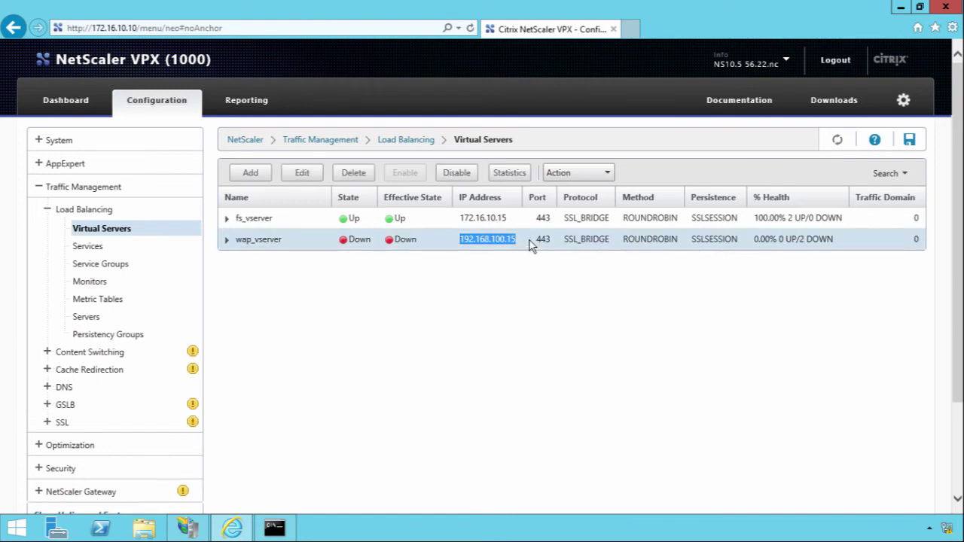
In the Web Application Proxy wizard, enter federation service sso.kilgourwealth.co.uk and the administrator credentials.
click(474, 298)
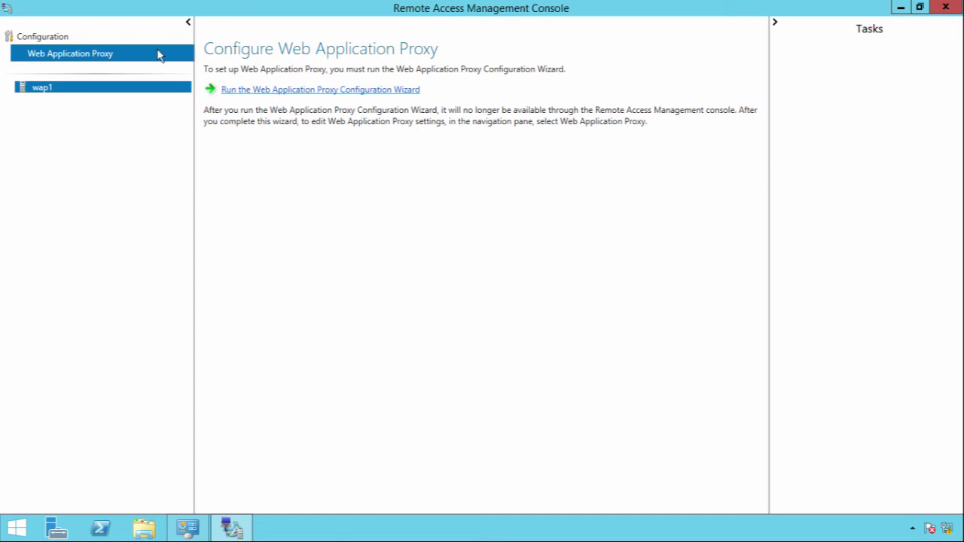
click(391, 91)
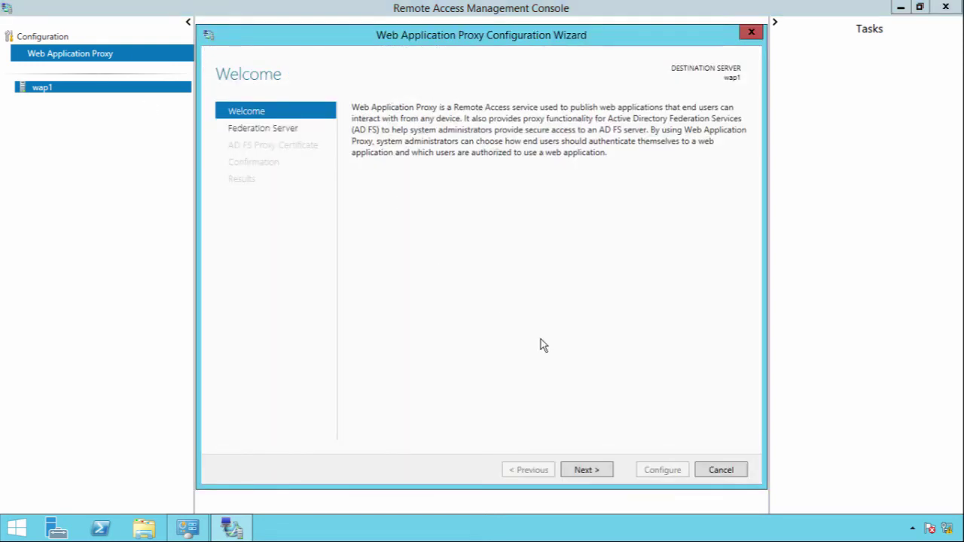
click(584, 474)
text(sso.kilg)
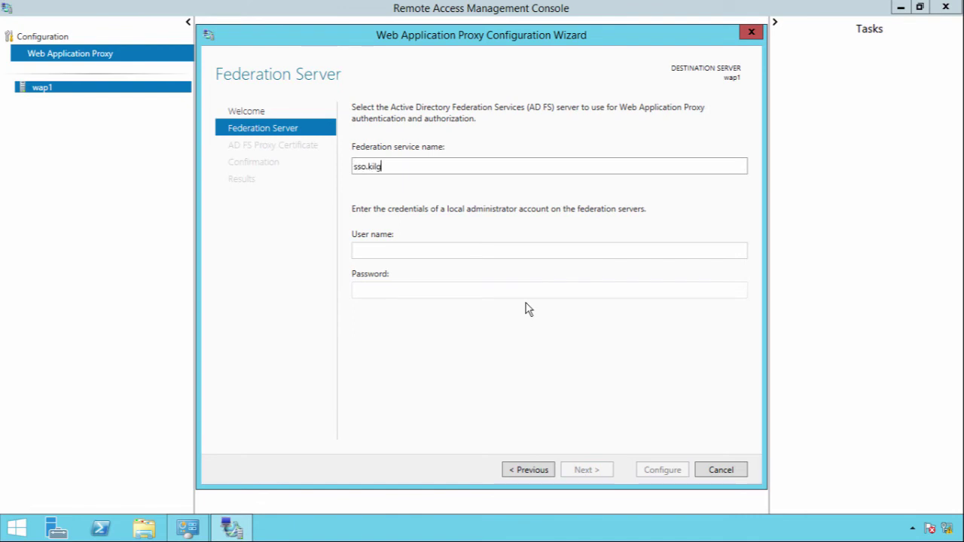
text(ourent)
key(BackSpace)
key(BackSpace)
key(BackSpace)
text(wealth.co.uk)
key(Tab)
text(Administrator)
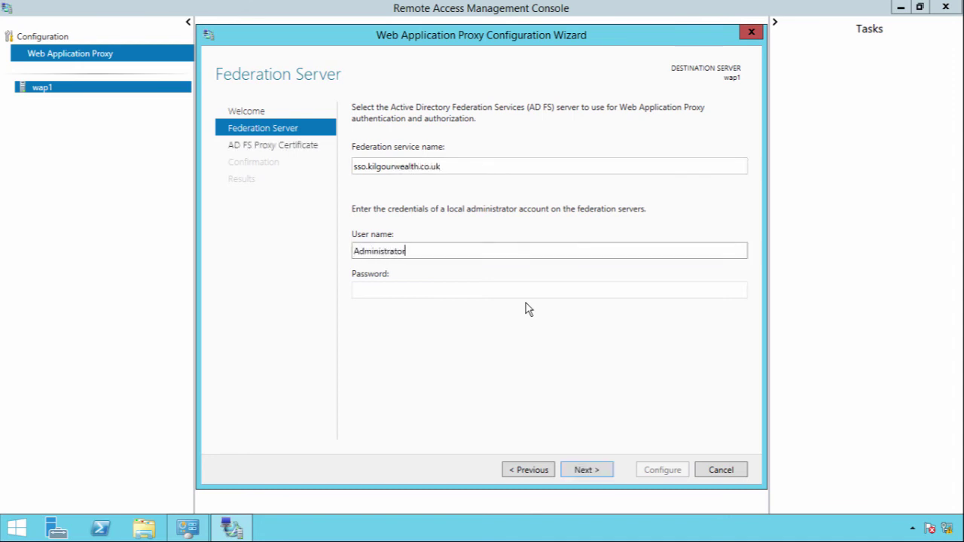
key(Tab)
text(P@ssw0rd1)
key(Return)
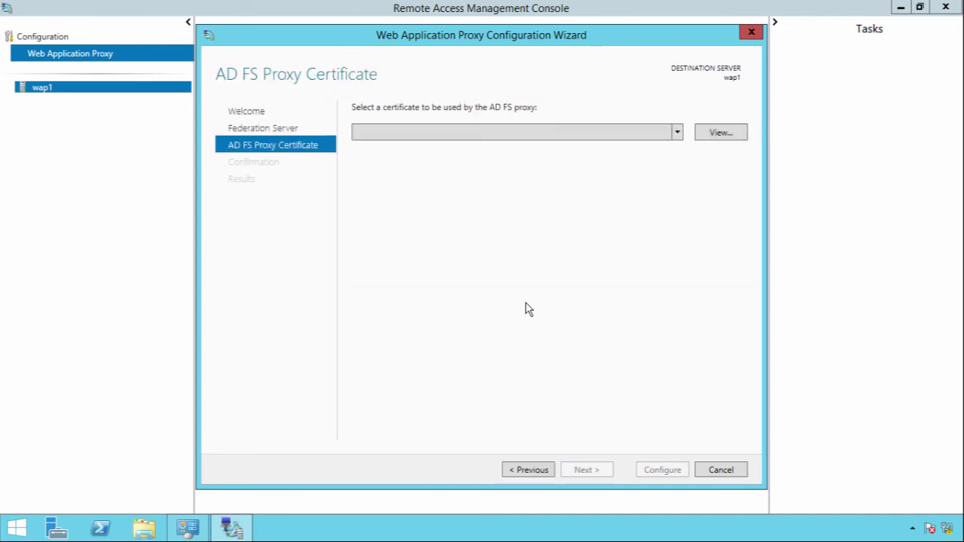
Choose the sso.kilgourwealth.co.uk proxy certificate and apply the configuration.
click(501, 135)
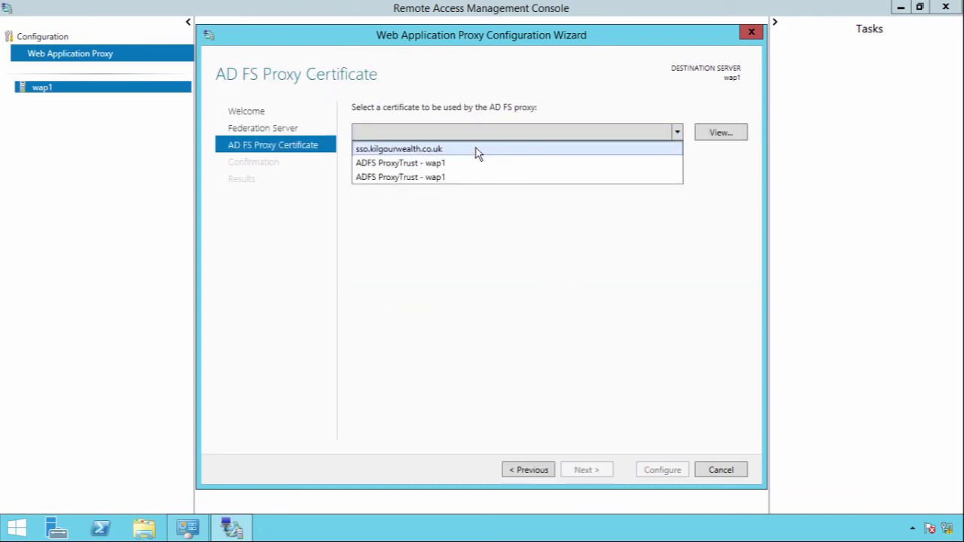
click(477, 150)
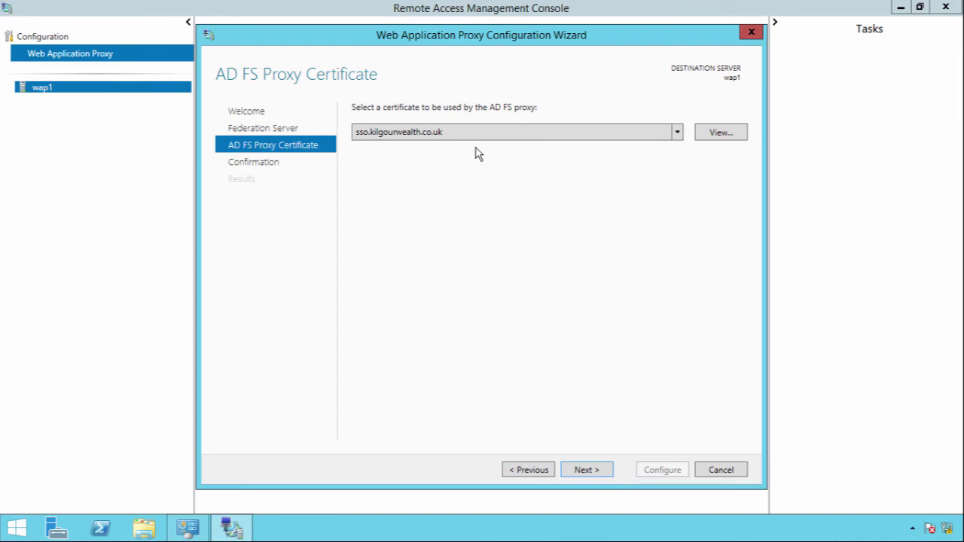
click(471, 137)
click(471, 138)
click(578, 469)
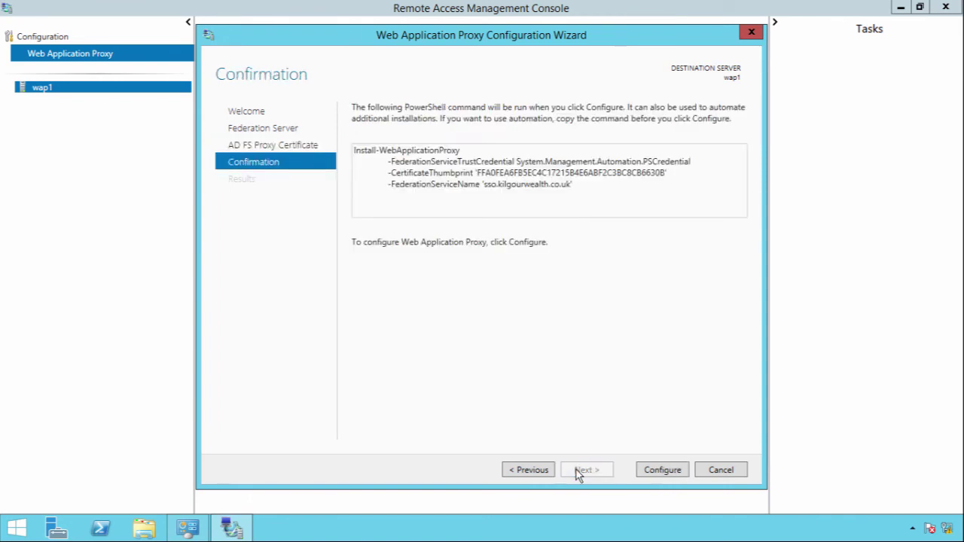
click(645, 475)
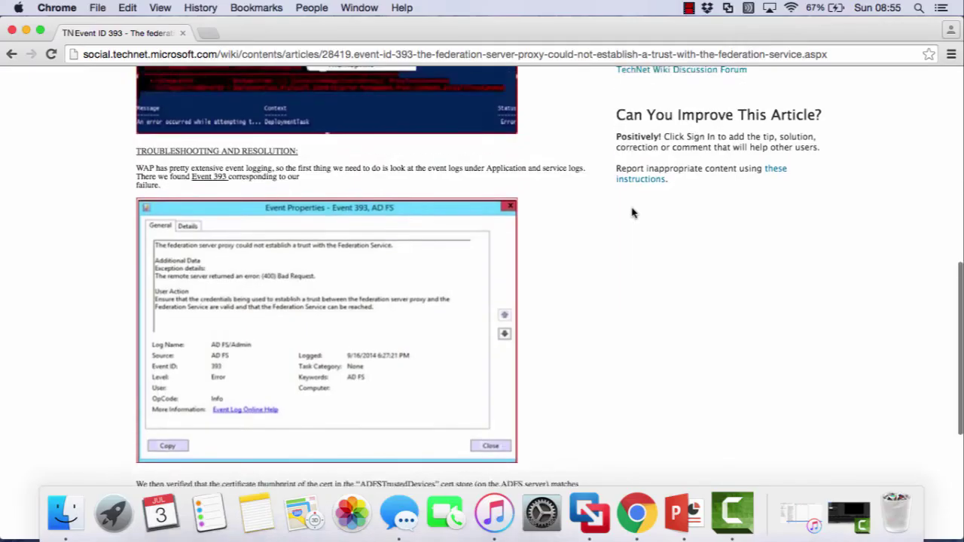
Read the Event ID 393 article, highlighting its title and the out-of-time-sync paragraph.
scroll(635, 210, up, 10)
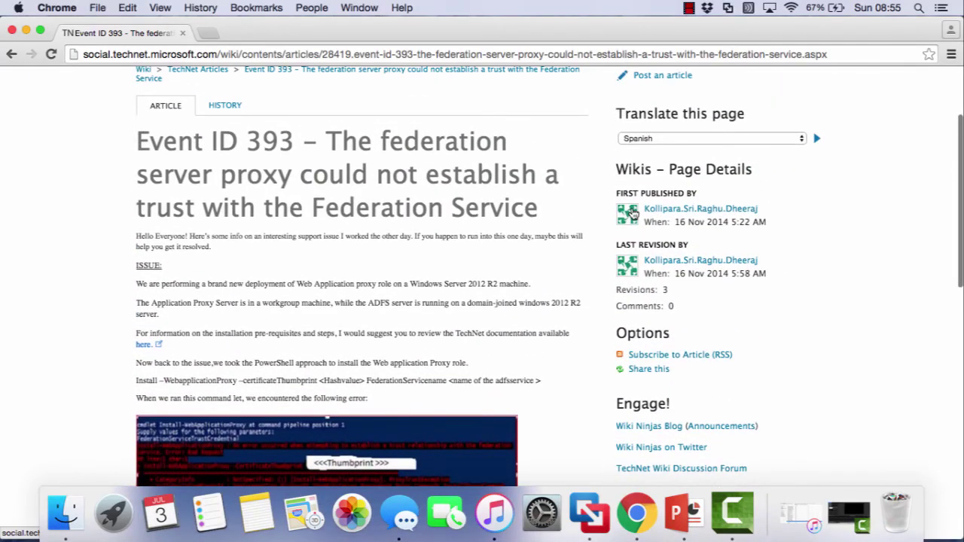
drag(137, 139, 293, 151)
click(293, 151)
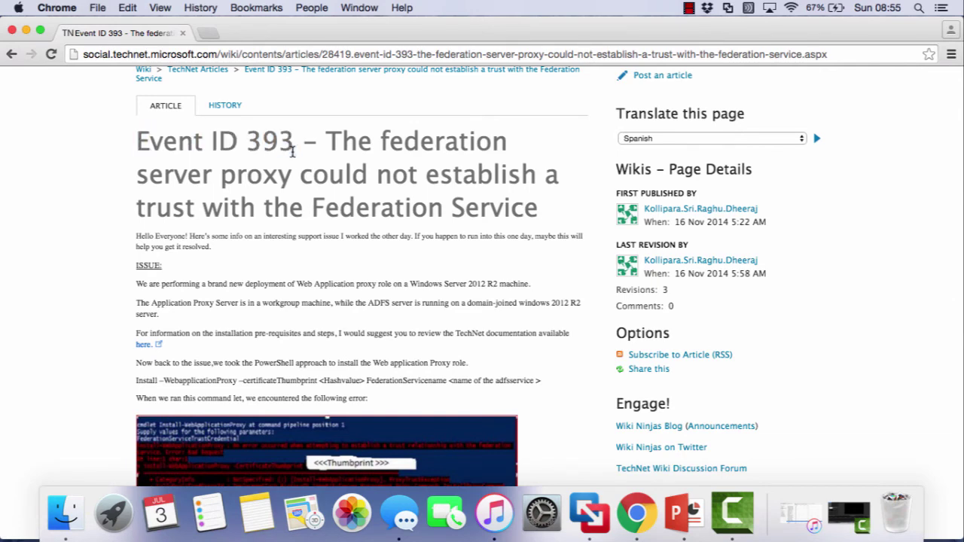
scroll(314, 301, down, 10)
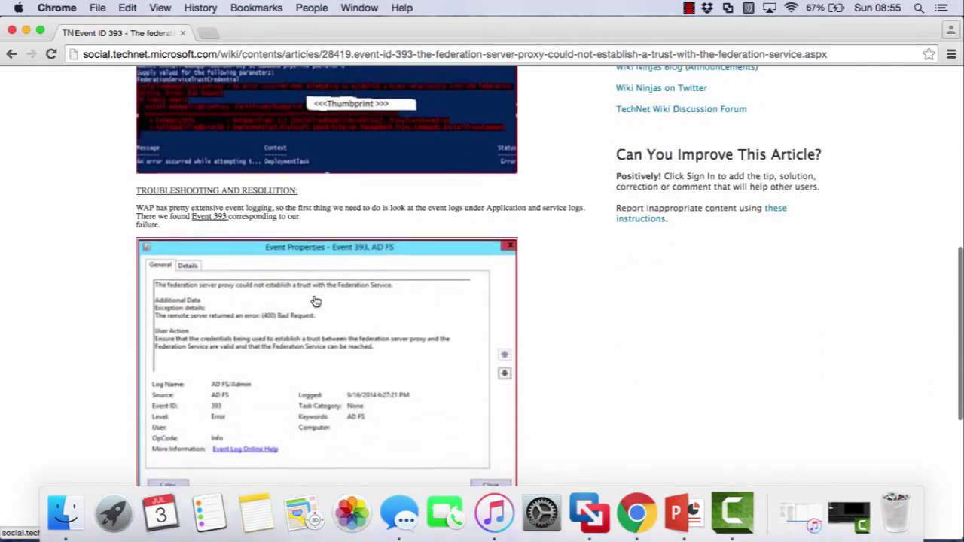
scroll(316, 301, down, 5)
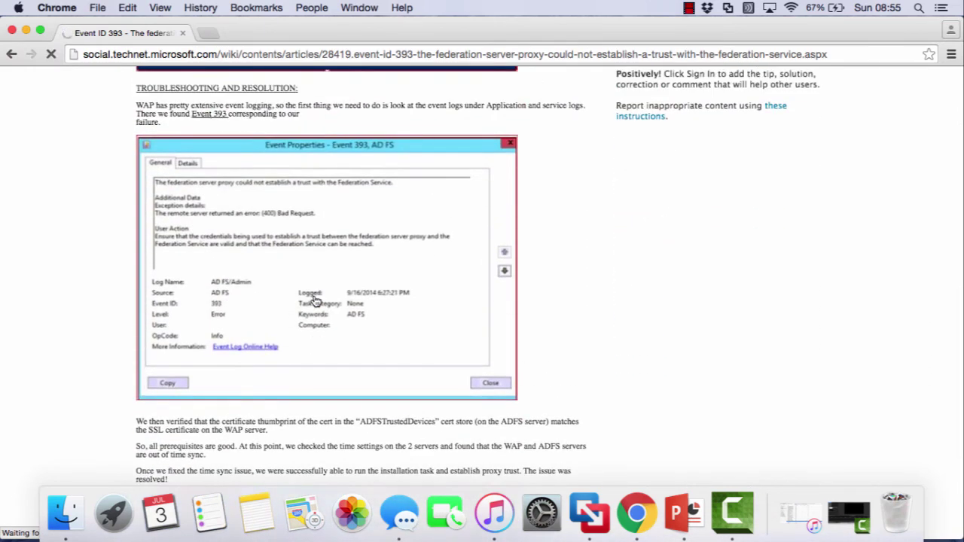
scroll(316, 301, down, 5)
scroll(249, 245, up, 3)
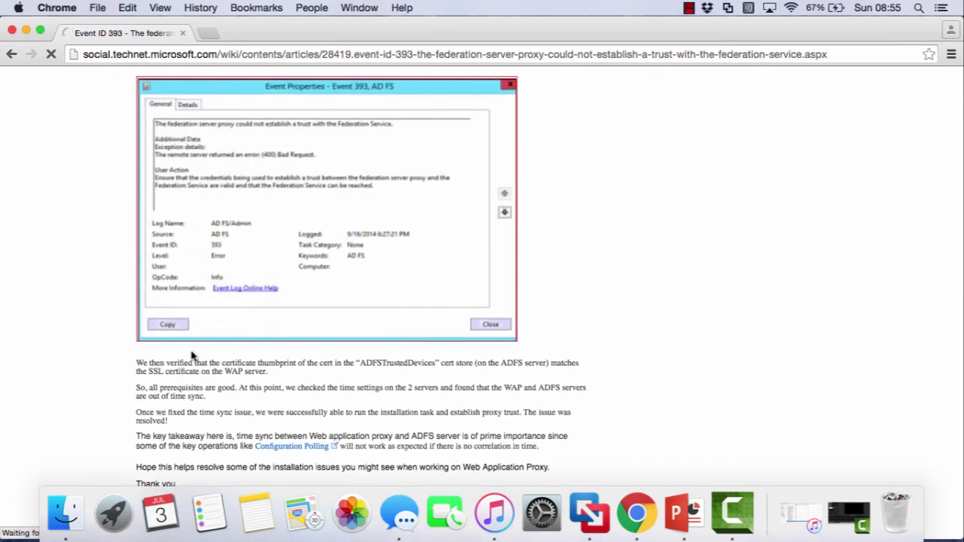
scroll(192, 353, down, 2)
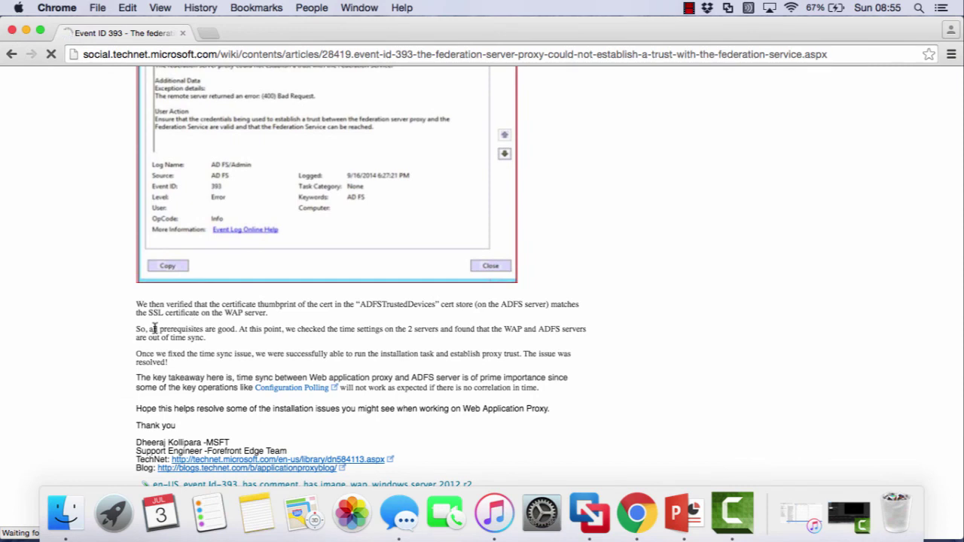
drag(138, 330, 255, 342)
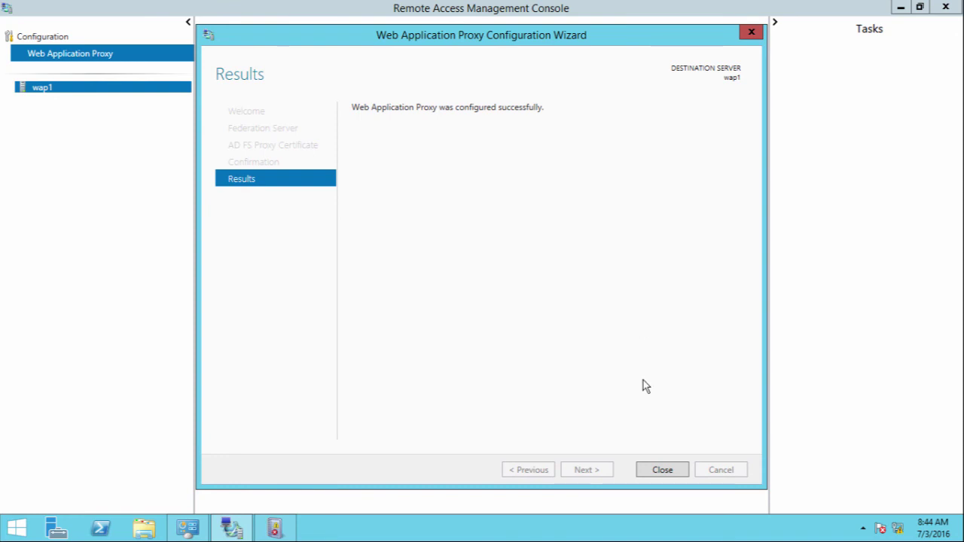
Close the proxy configuration wizard, check wap2 under Cluster Servers, and begin publishing a new application.
click(663, 471)
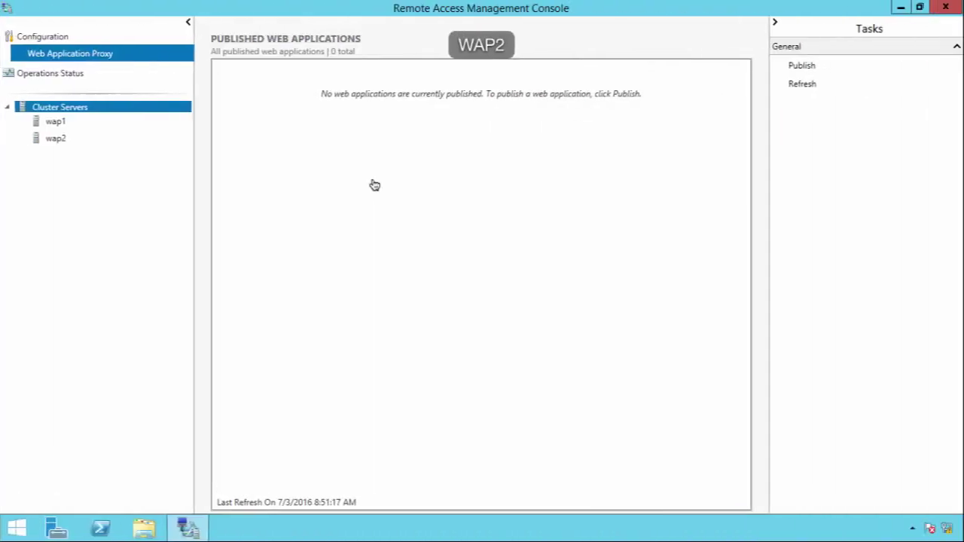
click(57, 143)
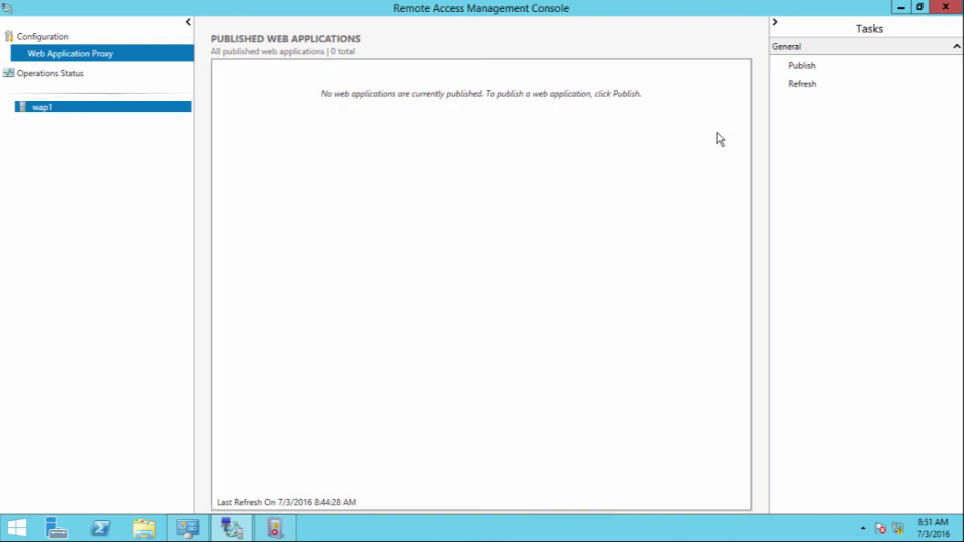
click(803, 67)
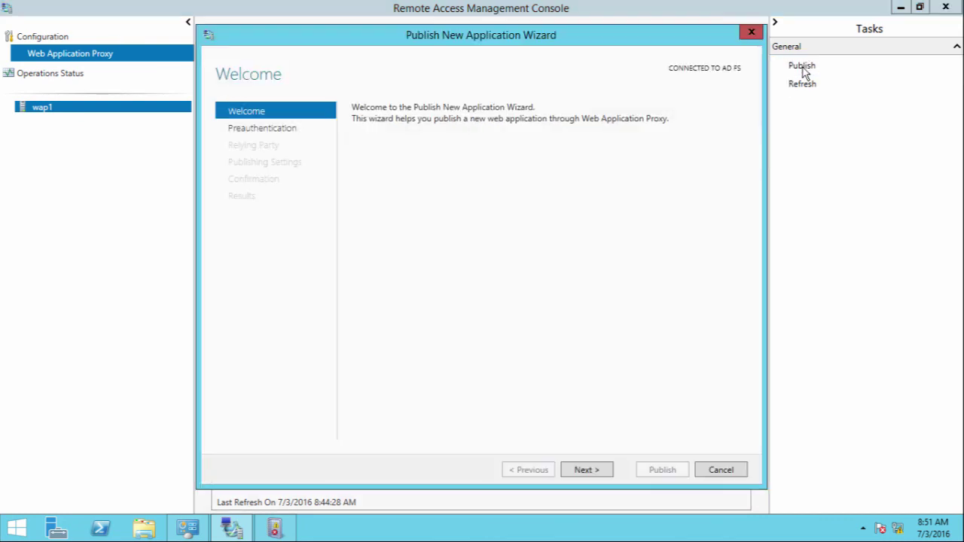
click(590, 473)
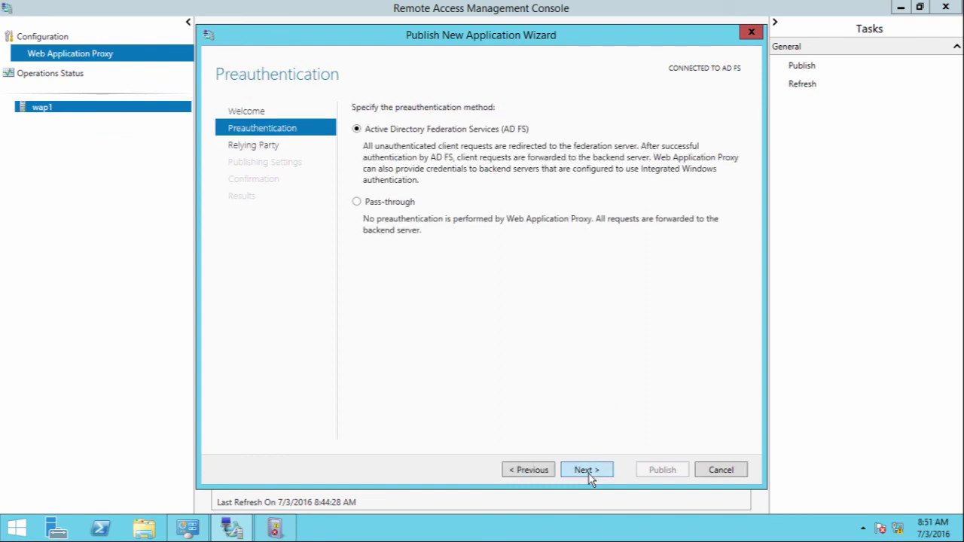
click(394, 203)
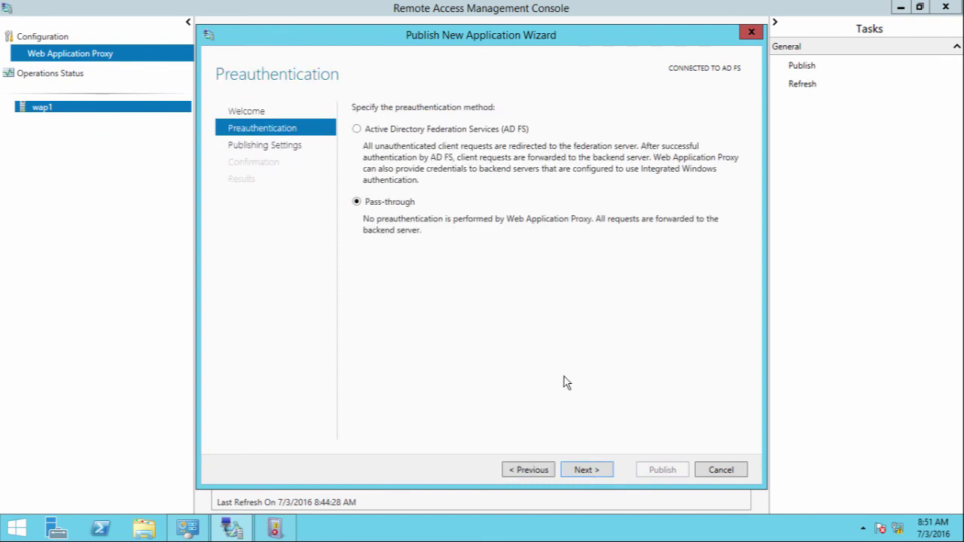
click(587, 471)
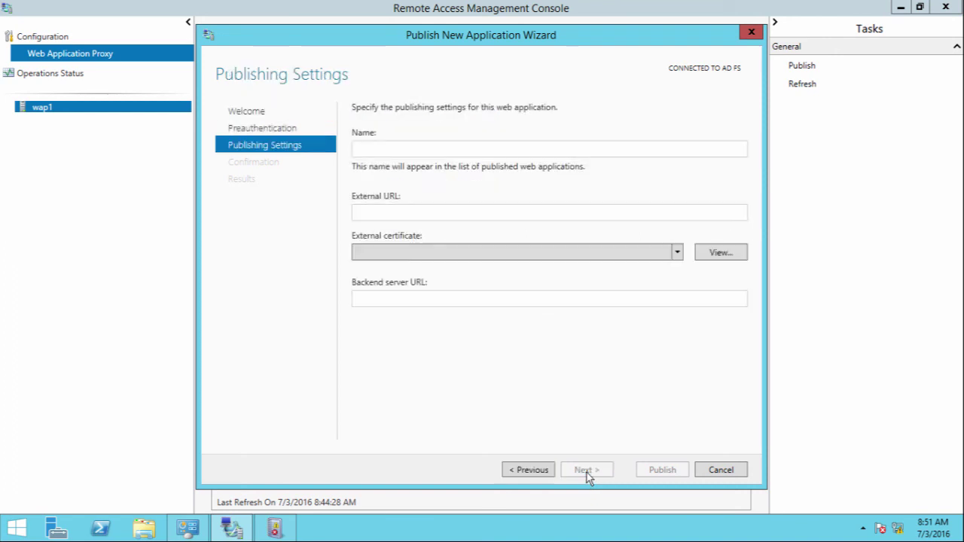
click(382, 148)
text(ADFS)
click(380, 207)
text(https://)
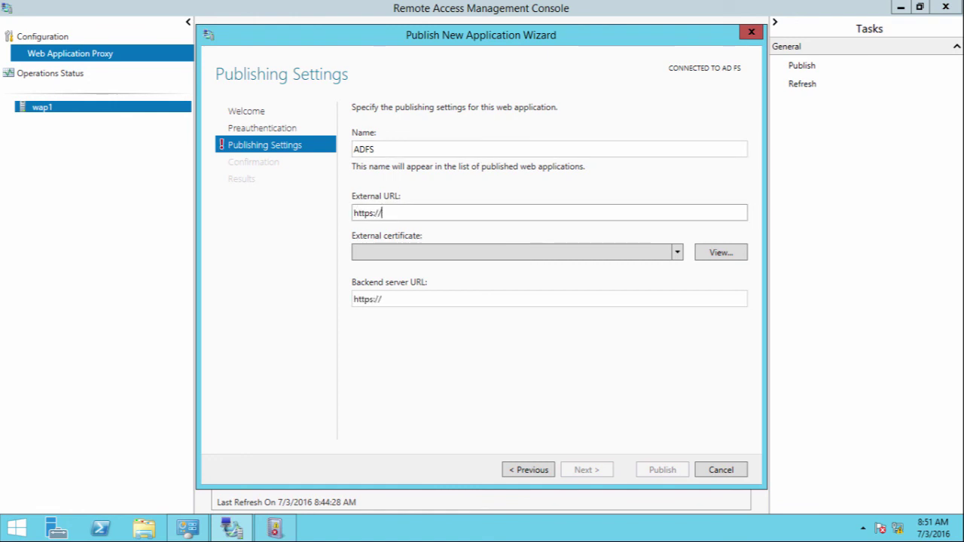
text(sso.kilgour)
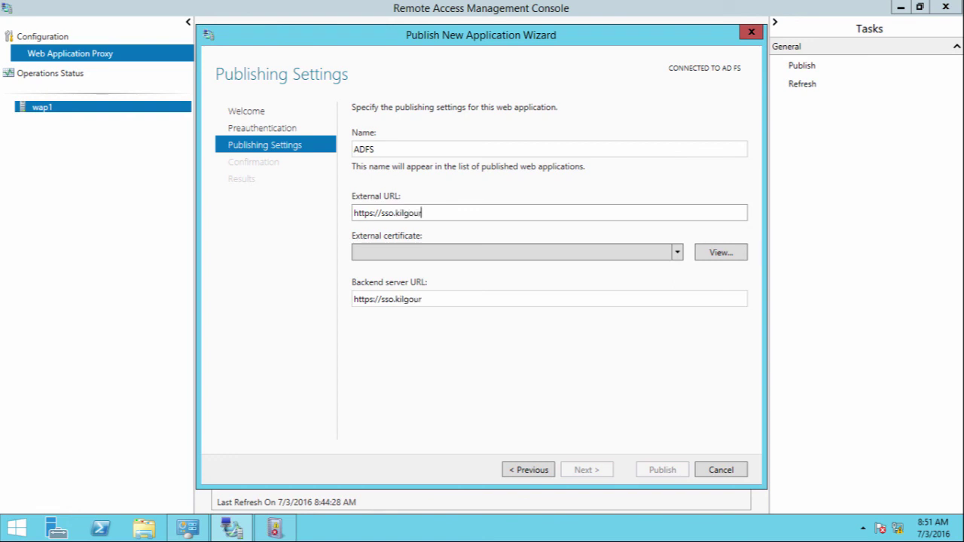
text(wealth.co.uk)
key(Tab)
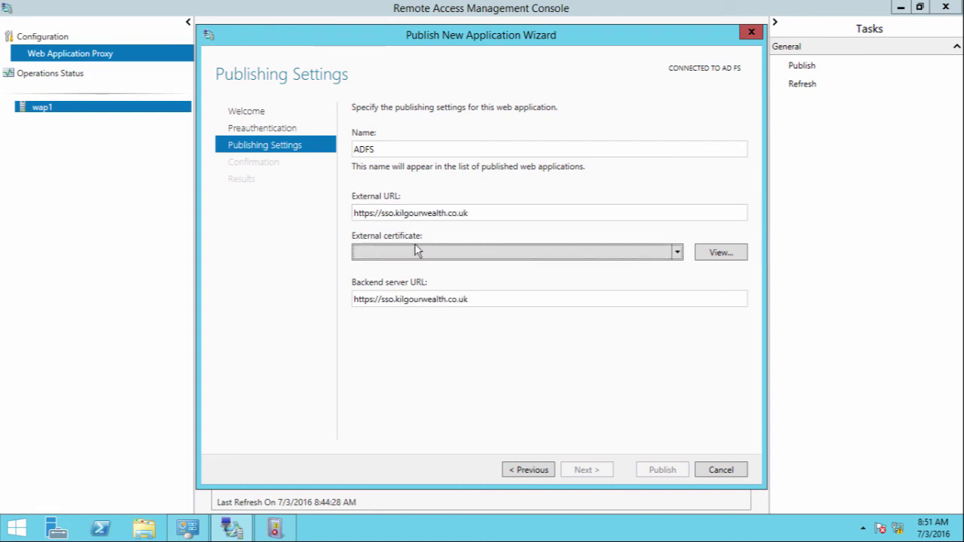
click(415, 253)
click(411, 272)
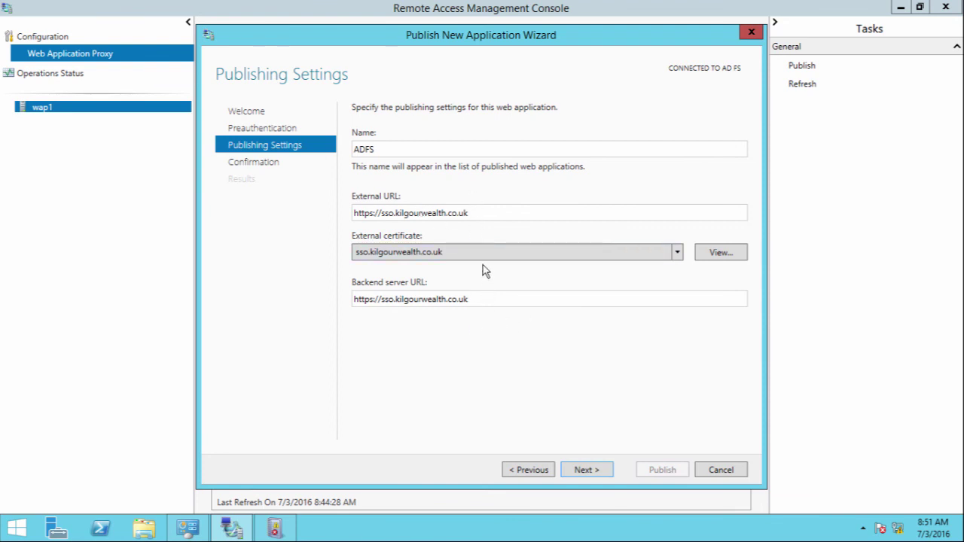
Review the external and backend server URLs, then publish ADFS and close the wizard.
drag(474, 213, 304, 217)
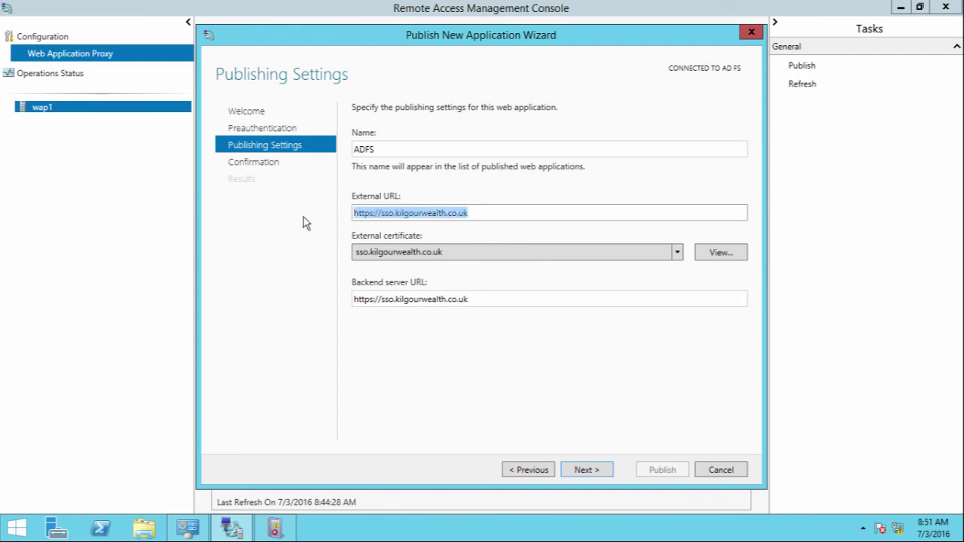
click(390, 214)
double_click(387, 214)
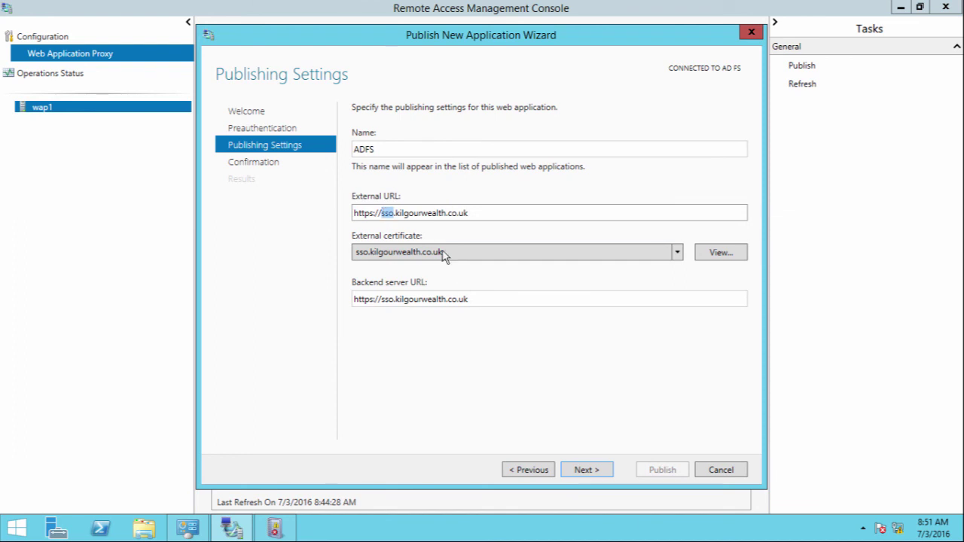
click(419, 213)
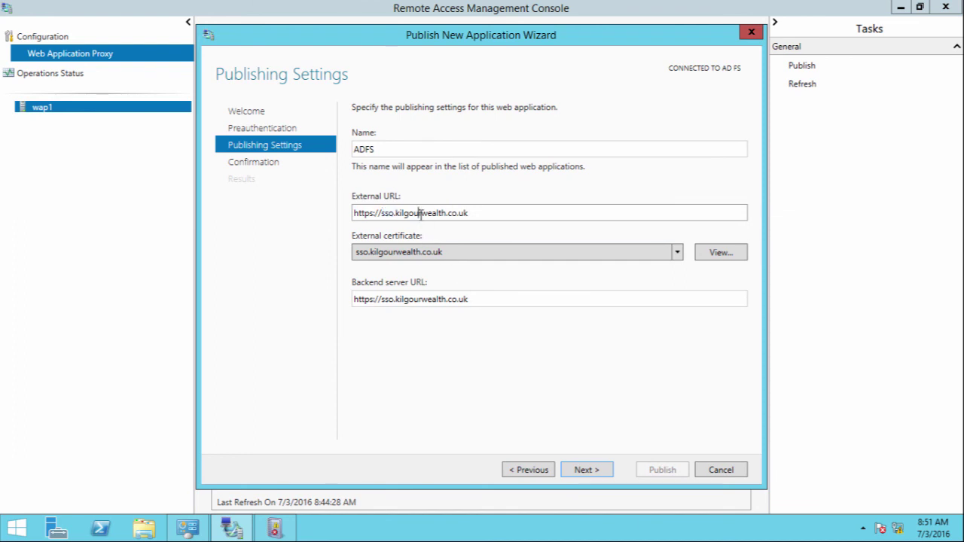
click(351, 299)
click(473, 298)
drag(473, 298, 398, 302)
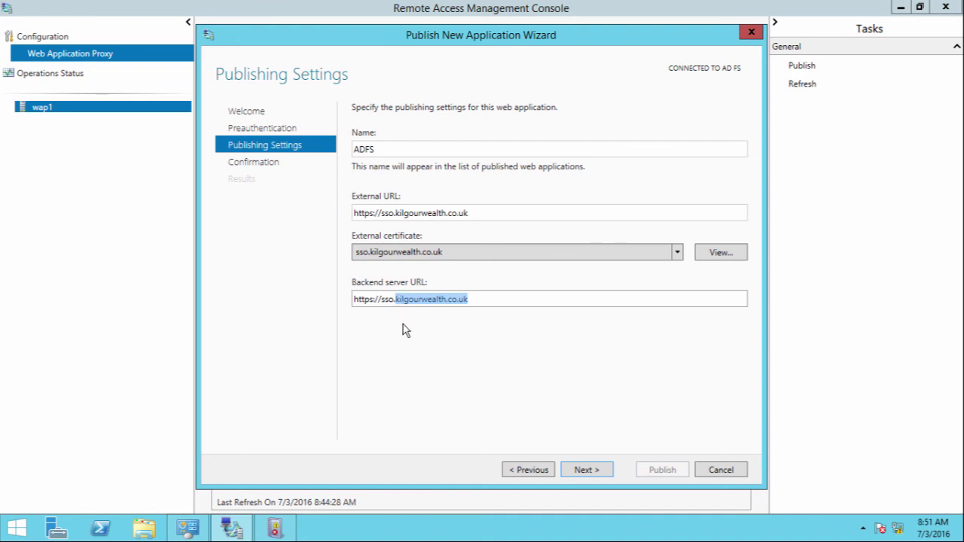
click(403, 303)
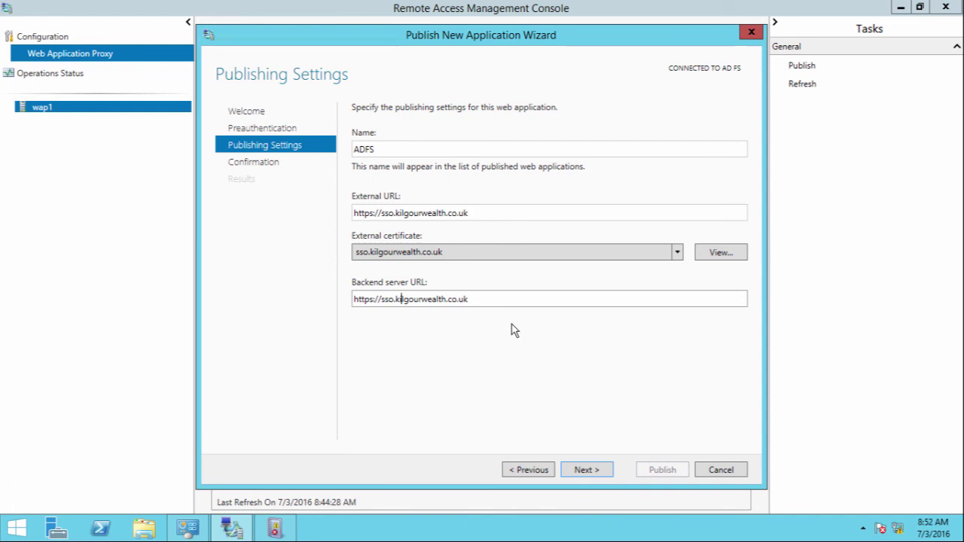
click(510, 296)
click(579, 470)
click(652, 472)
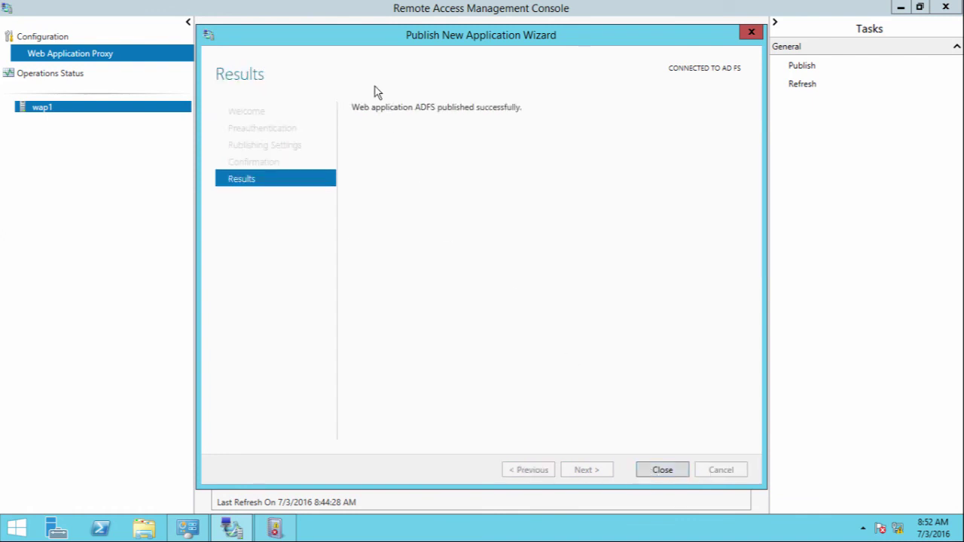
click(666, 474)
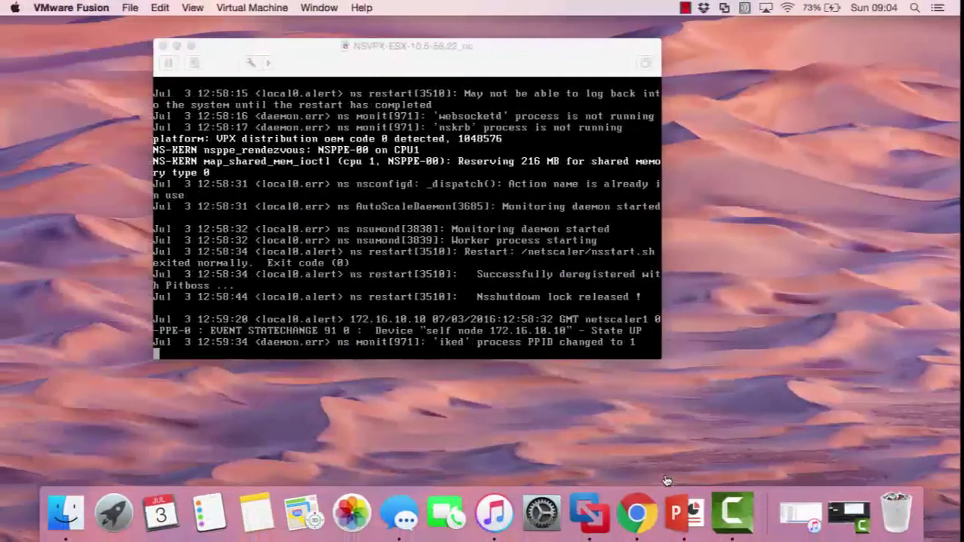
Switch to the NetScaler virtual machine and unlock its session with the password.
key(ctrl+Right)
key(ctrl+Right)
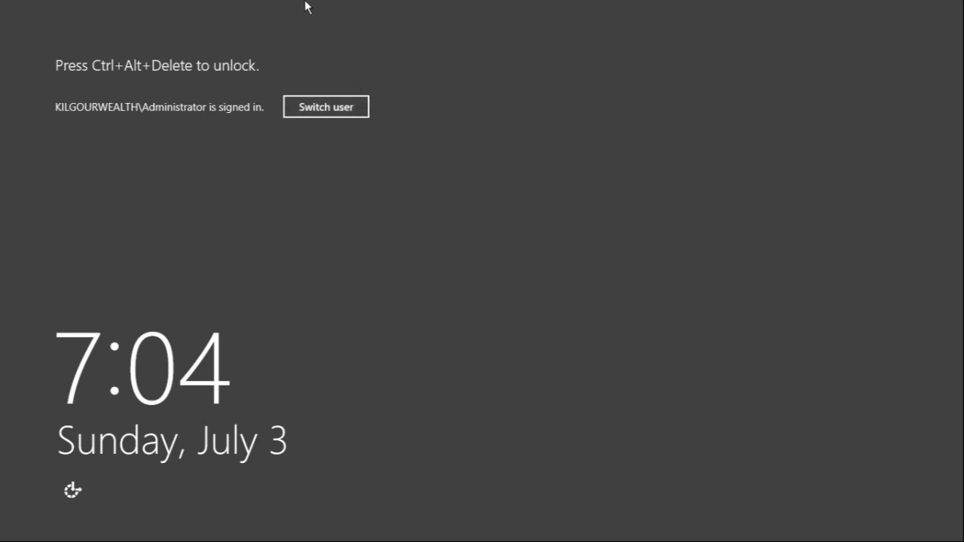
mouse_move(309, 6)
click(255, 7)
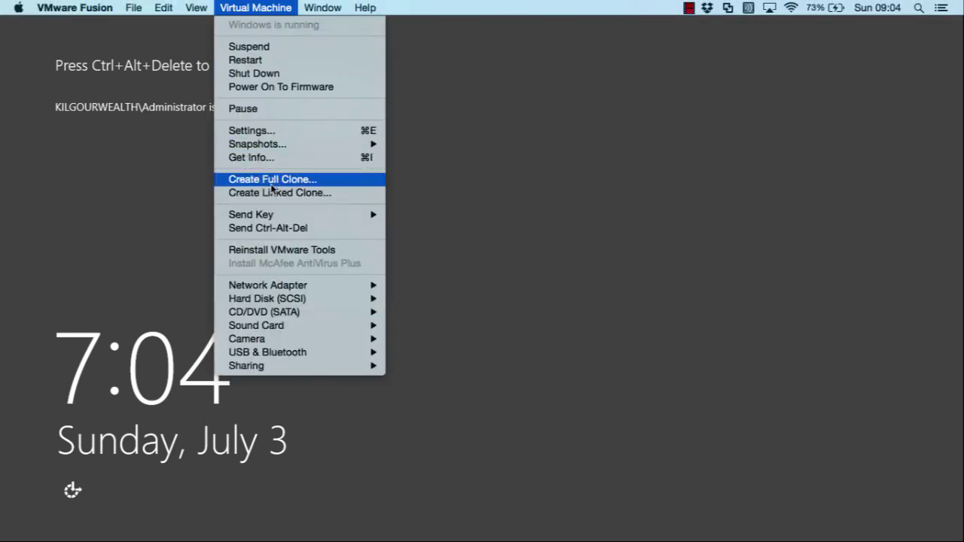
click(267, 227)
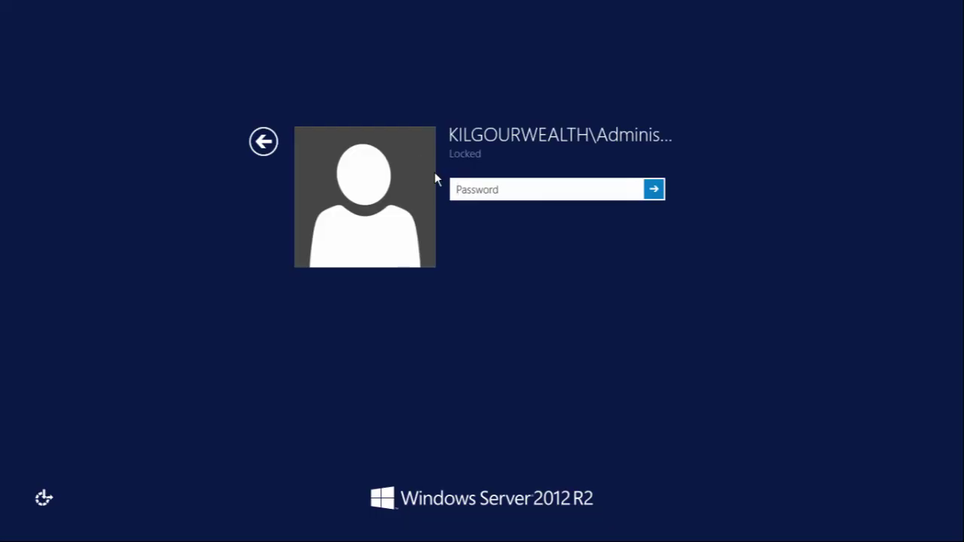
text(*******)
key(Return)
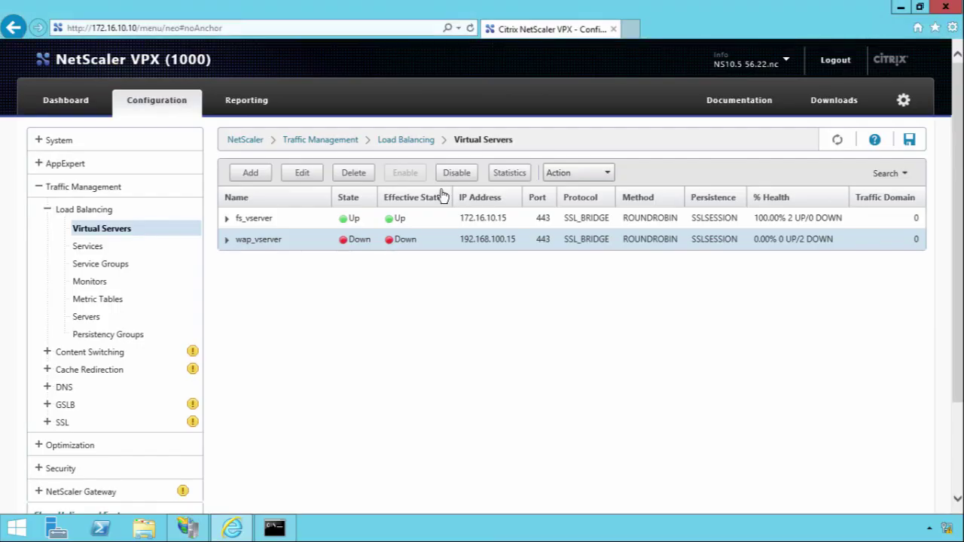
Log back in to NetScaler with the nsroot account and show Load Balancing Virtual Servers.
click(837, 141)
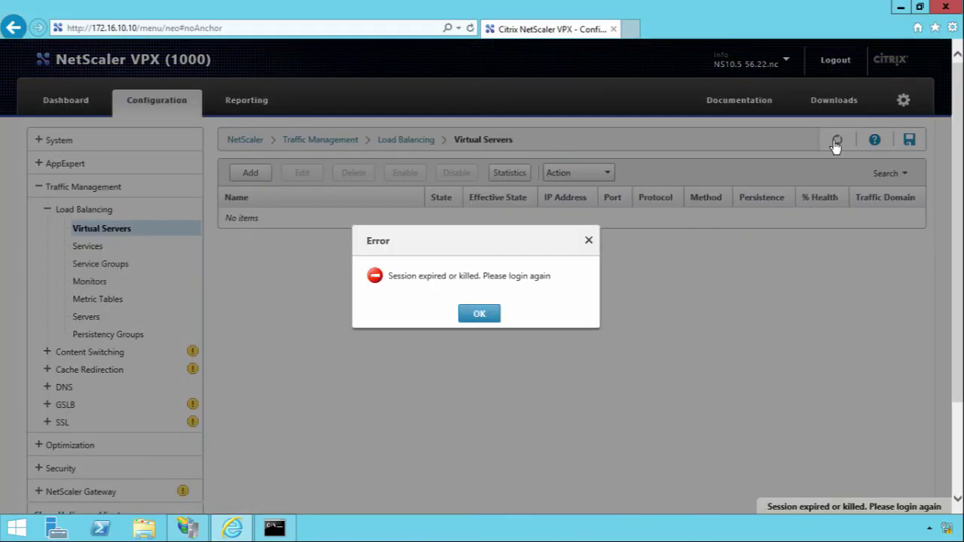
click(477, 314)
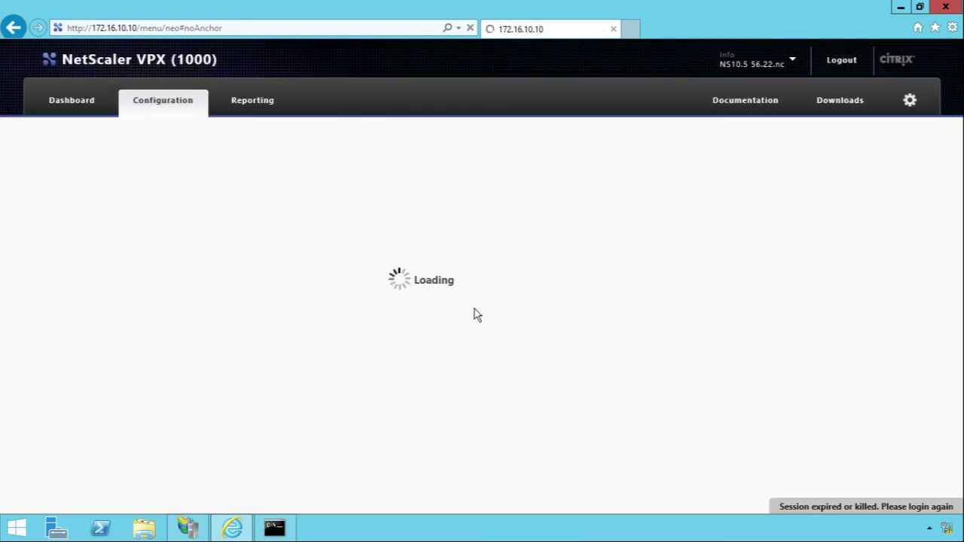
text(nsroot)
key(Tab)
text(nsroot)
key(Return)
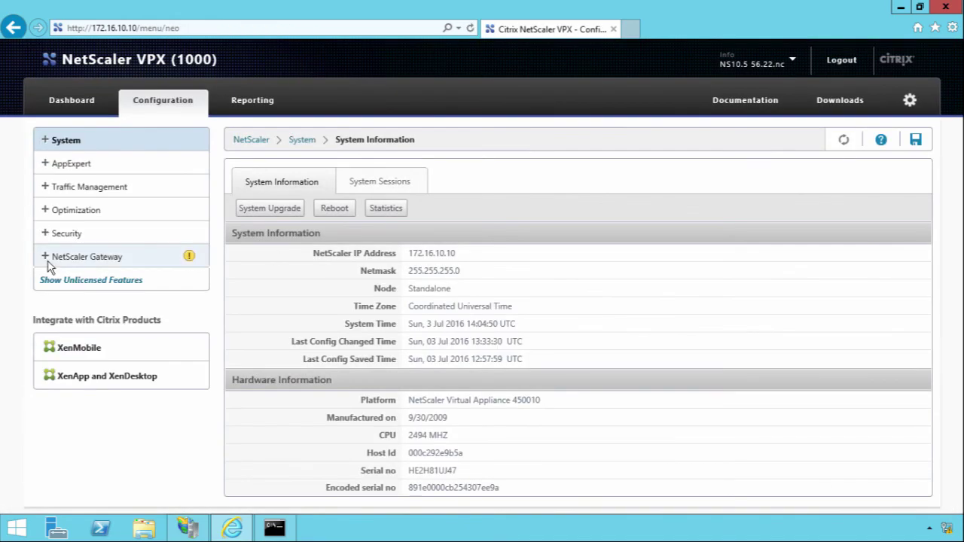
click(45, 189)
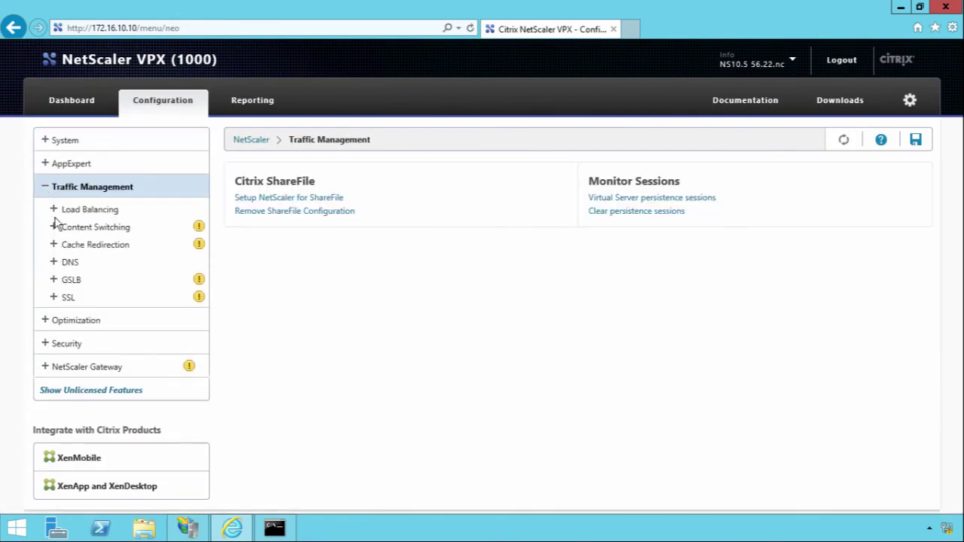
click(56, 215)
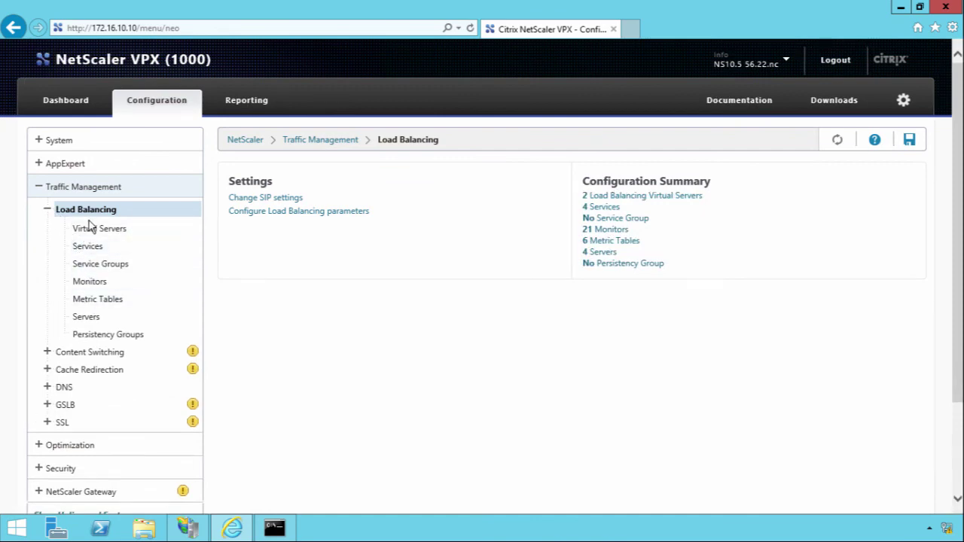
click(89, 232)
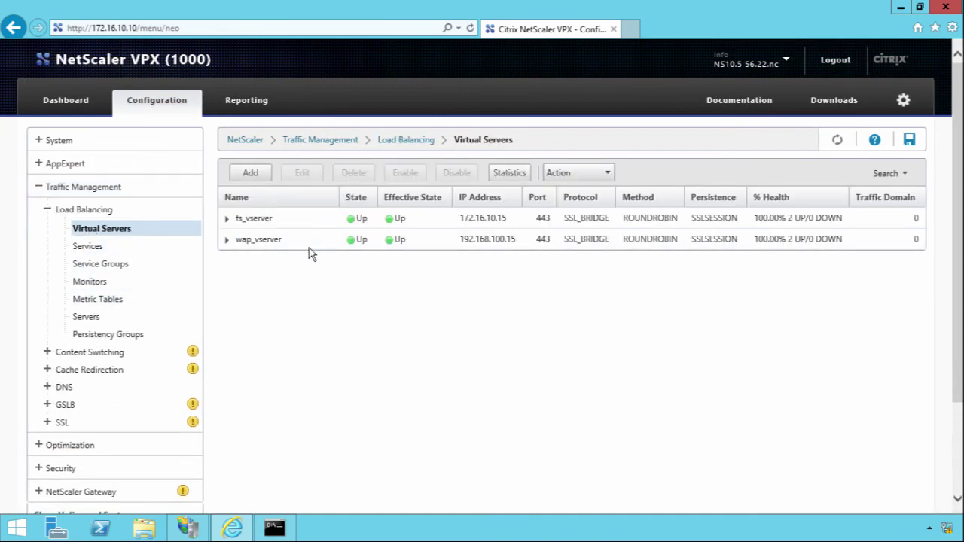